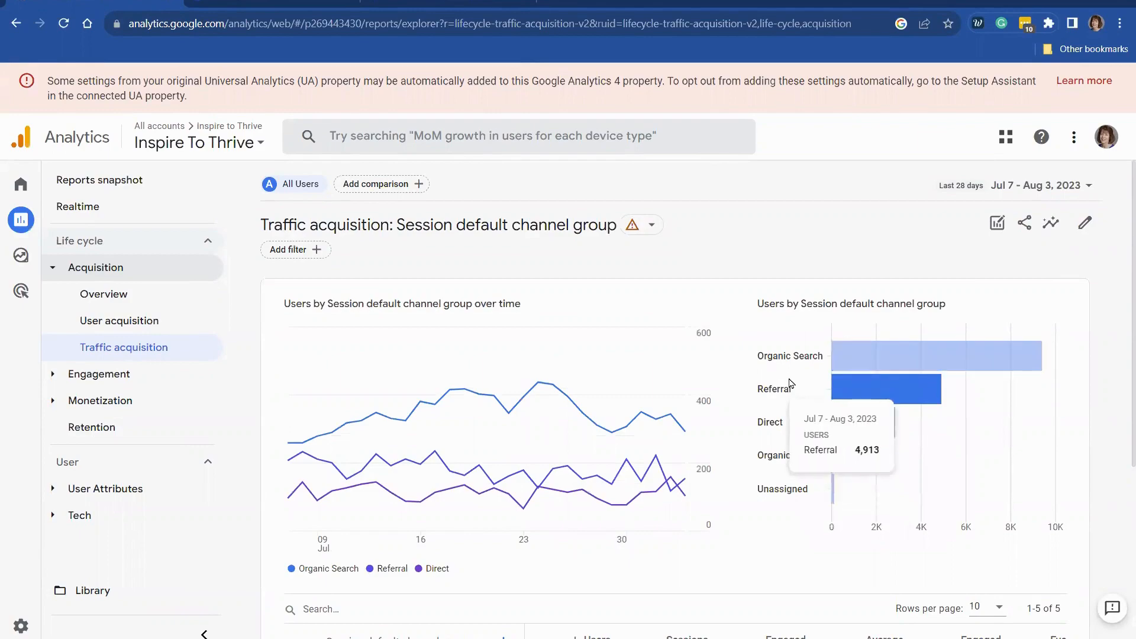
Look through the traffic acquisition table, then open the saved Traffic sources exploration.
{"action": "scroll", "coordinate": [790, 384], "scroll_direction": "down", "scroll_amount": 5}
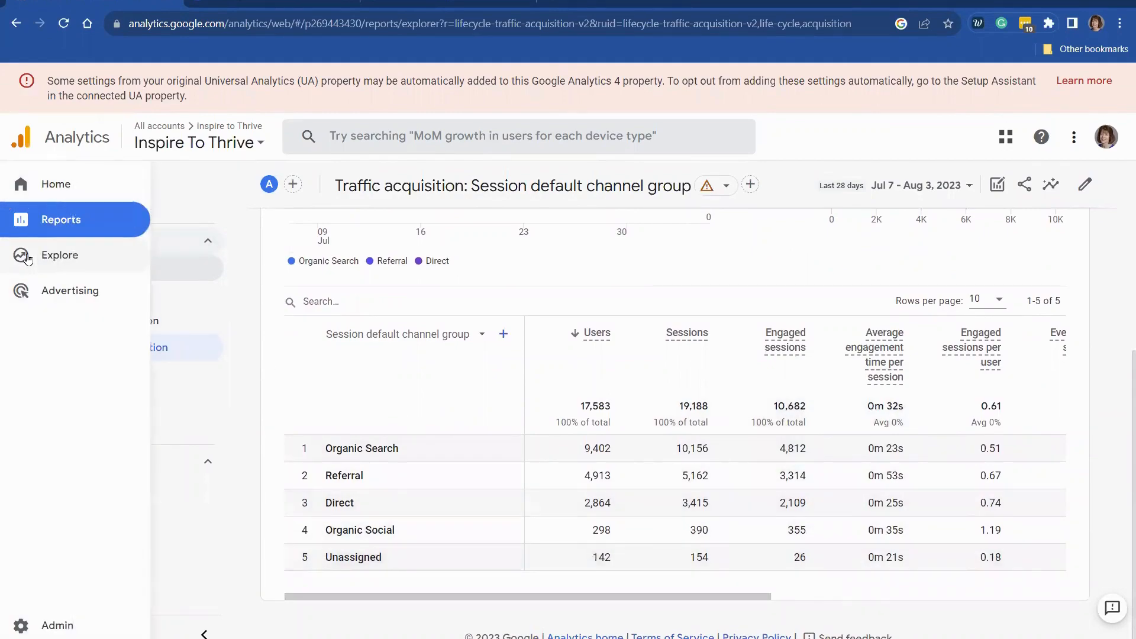
{"action": "left_click", "coordinate": [49, 257]}
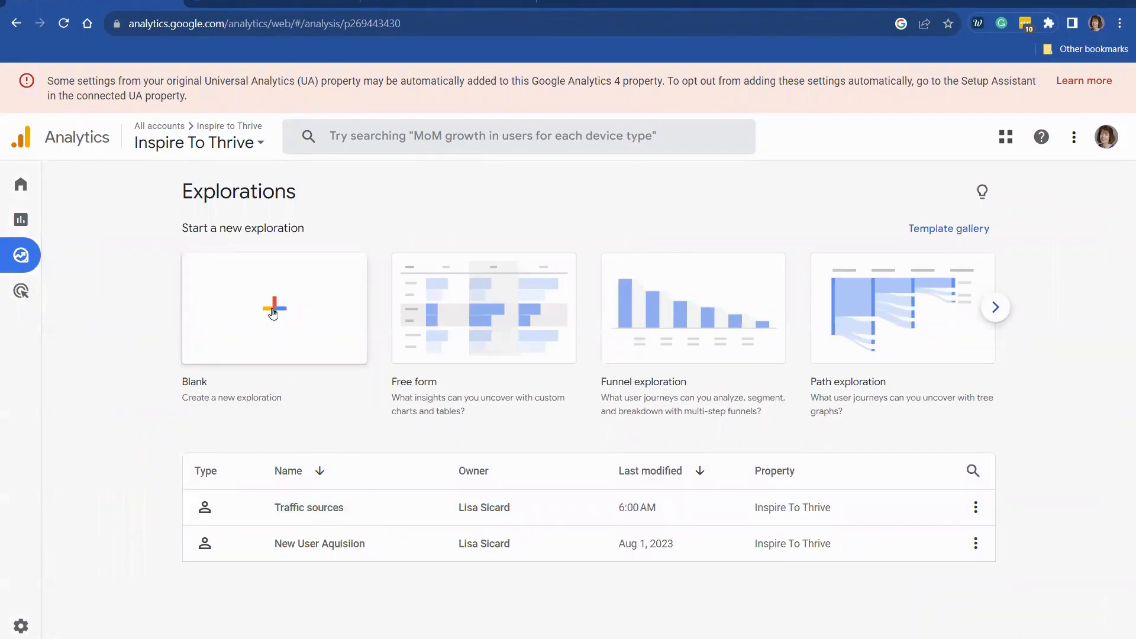
{"action": "left_click", "coordinate": [303, 510]}
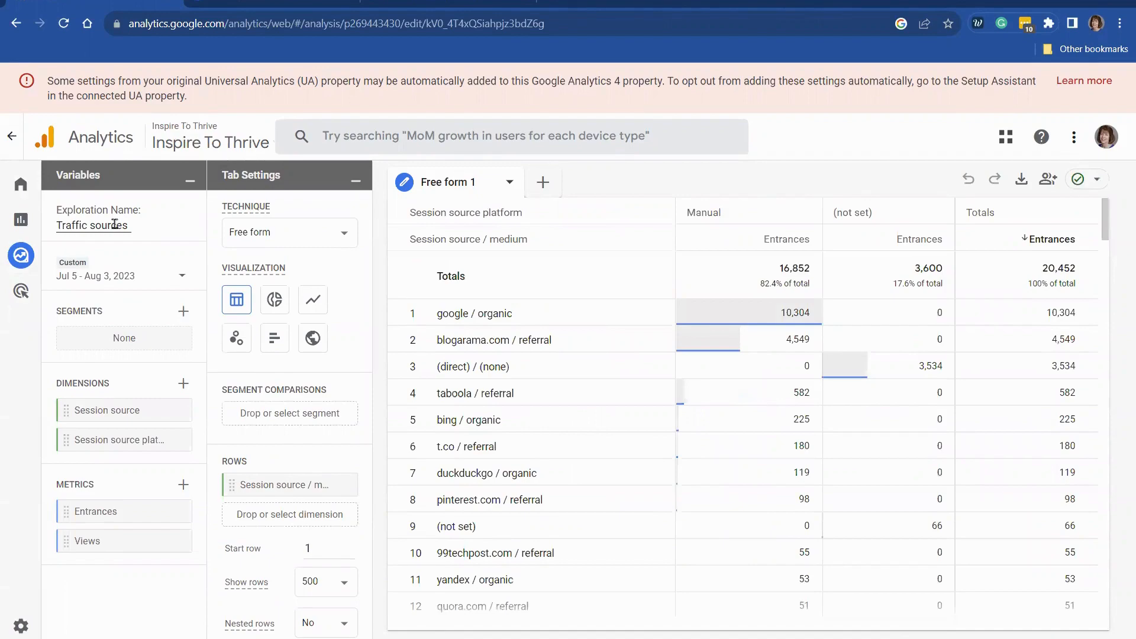
Set the exploration's date range to the last 30 days and add Session source as a row dimension.
{"action": "left_click", "coordinate": [130, 278]}
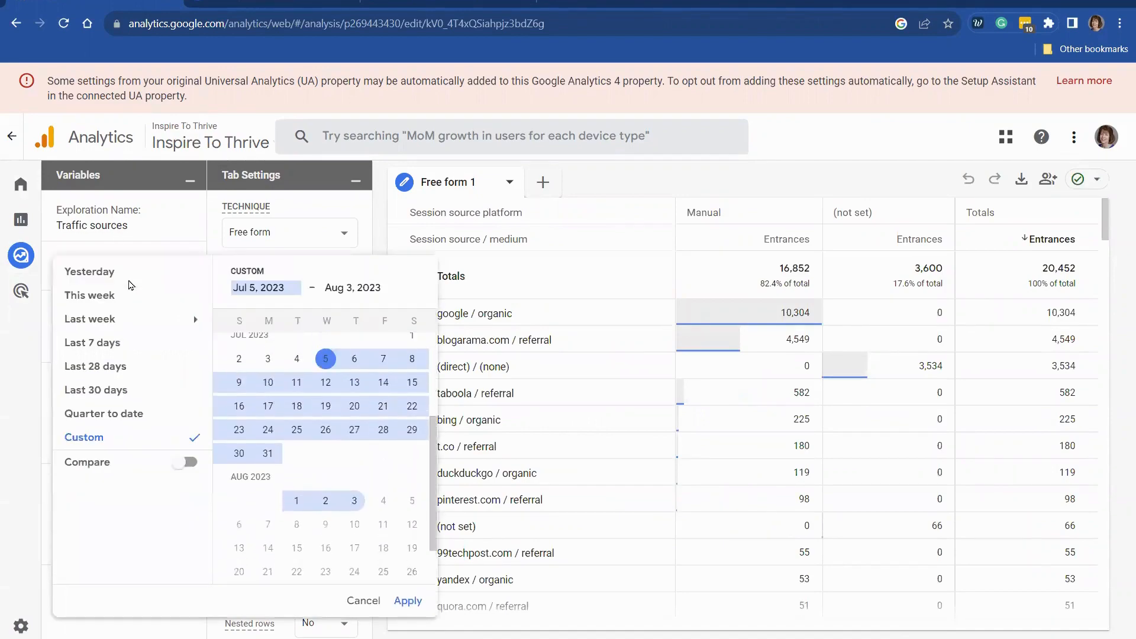
{"action": "left_click", "coordinate": [113, 391]}
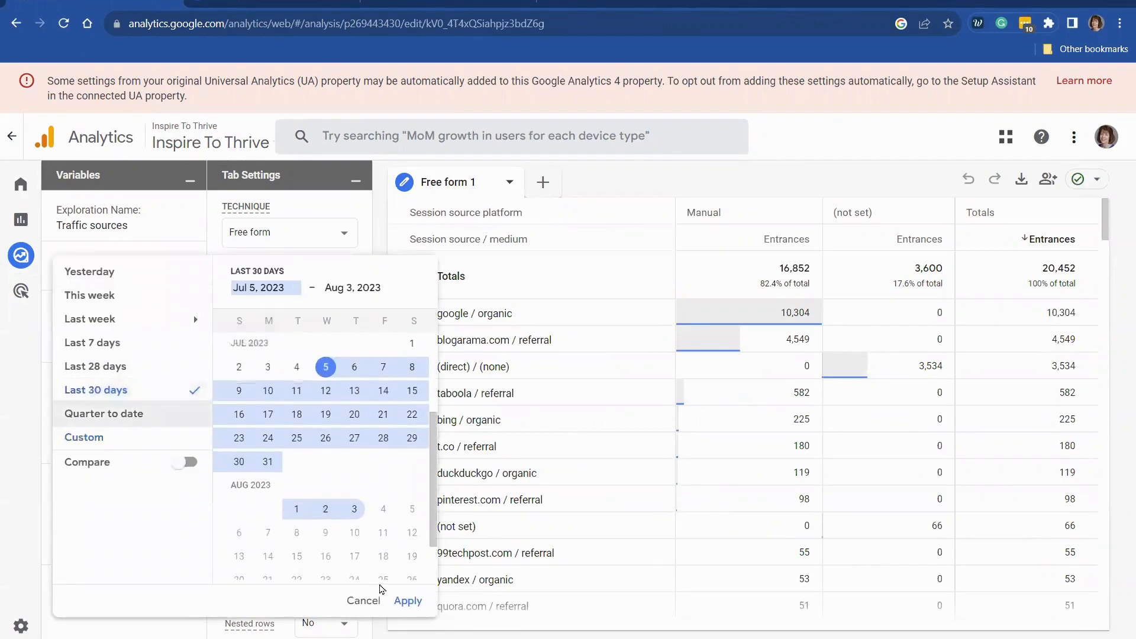
{"action": "left_click", "coordinate": [408, 601]}
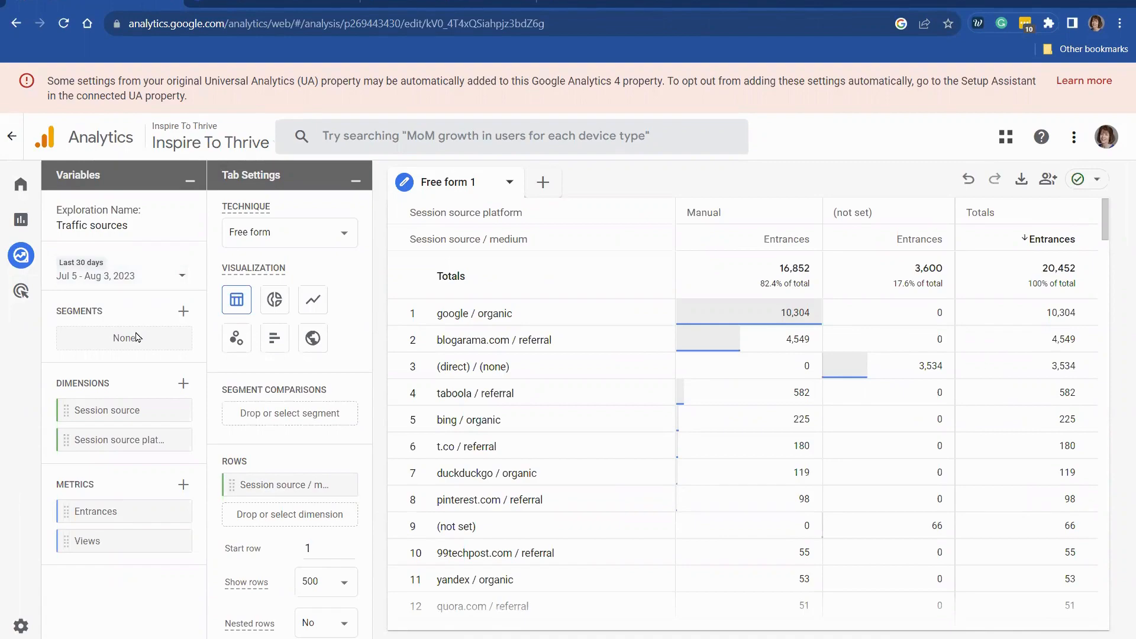
{"action": "double_click", "coordinate": [135, 412]}
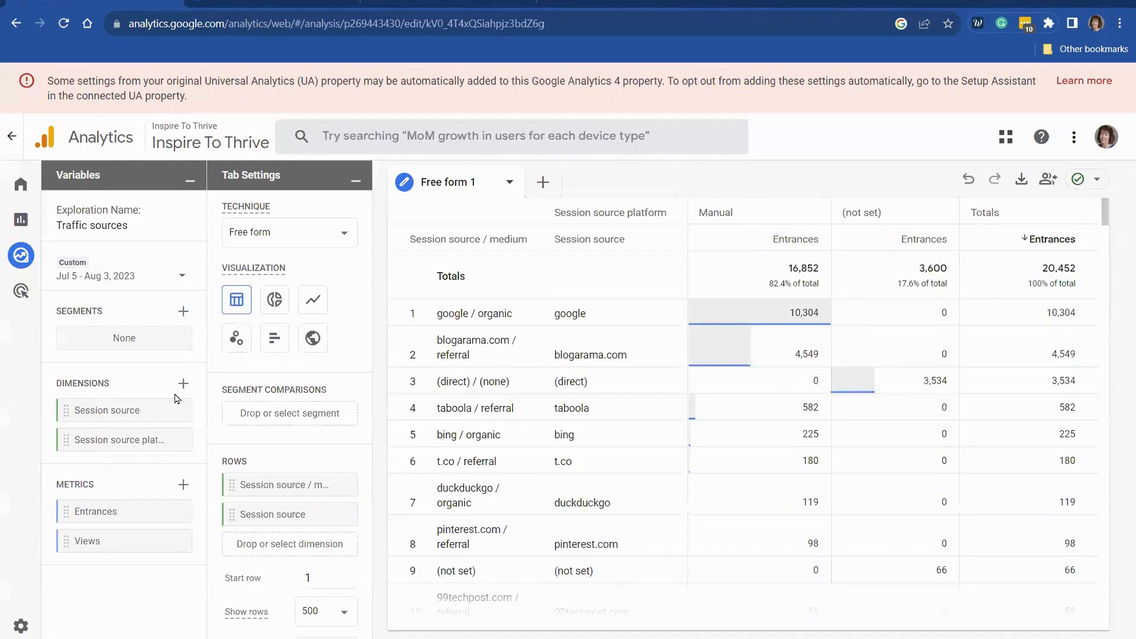
Examine the Traffic source dimensions available for the exploration and close the list without importing any.
{"action": "left_click", "coordinate": [182, 384]}
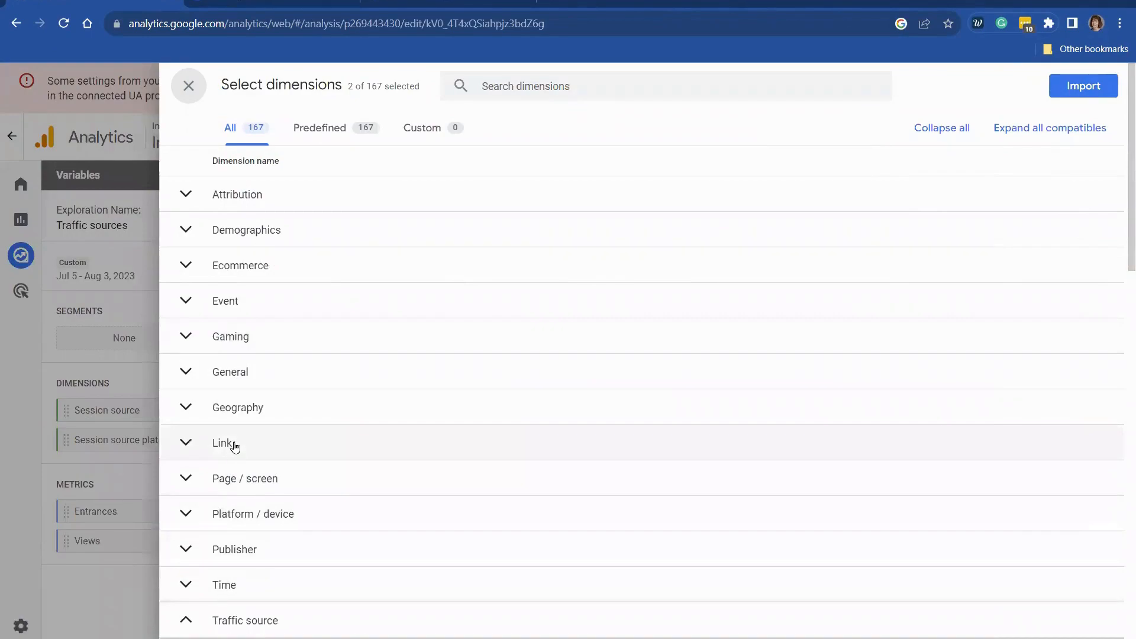
{"action": "left_click", "coordinate": [239, 622]}
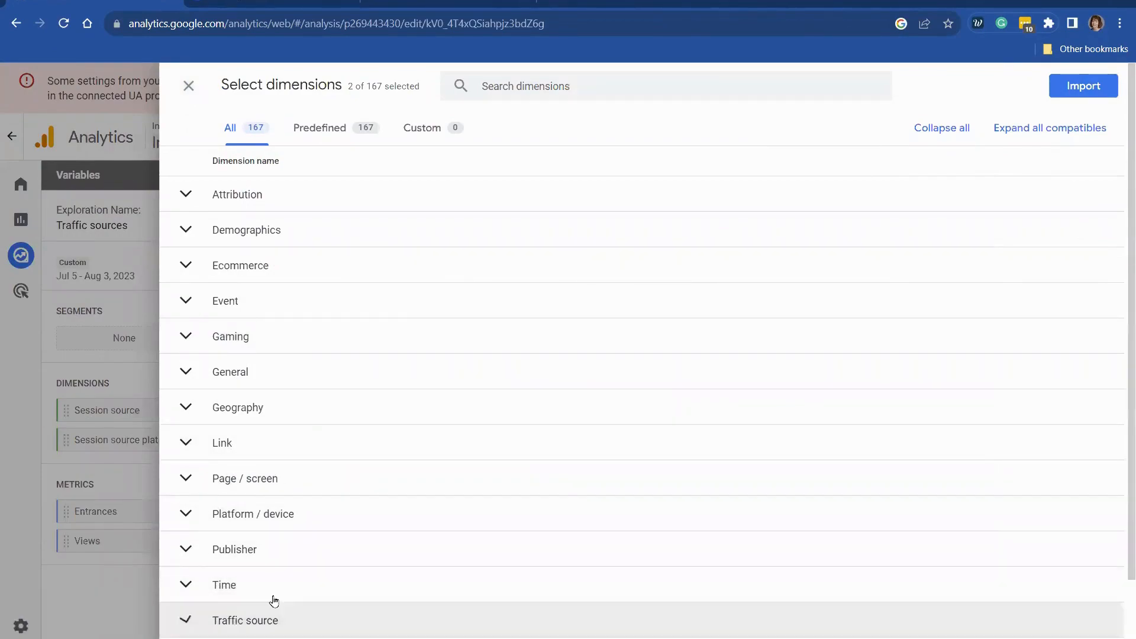
{"action": "scroll", "coordinate": [348, 540], "scroll_direction": "down", "scroll_amount": 2}
{"action": "left_click", "coordinate": [349, 542]}
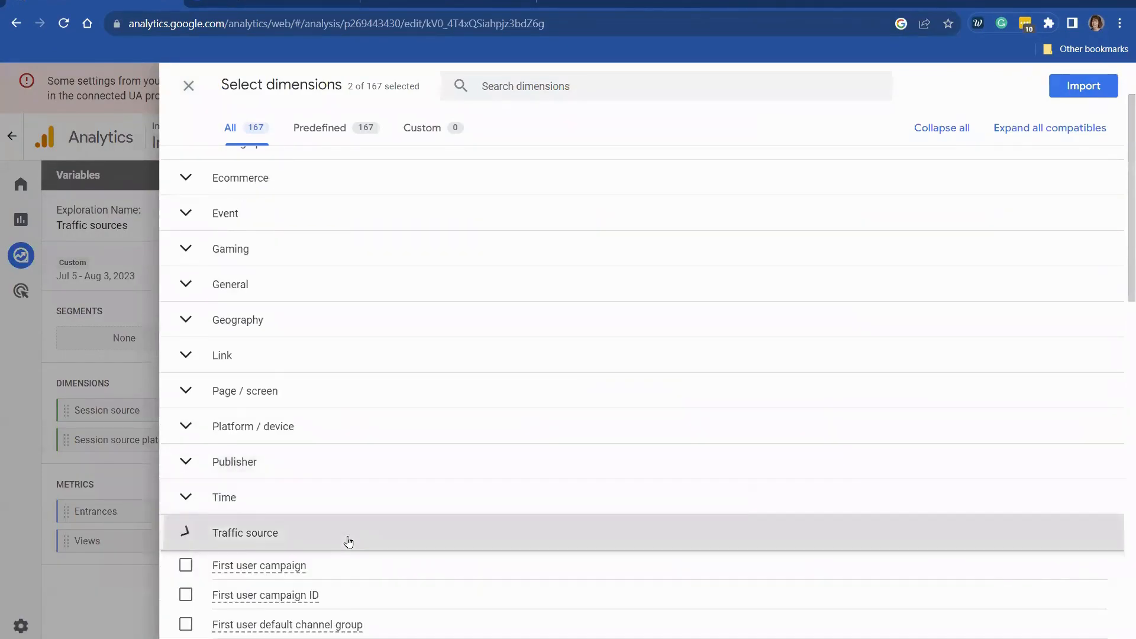
{"action": "scroll", "coordinate": [349, 543], "scroll_direction": "down", "scroll_amount": 10}
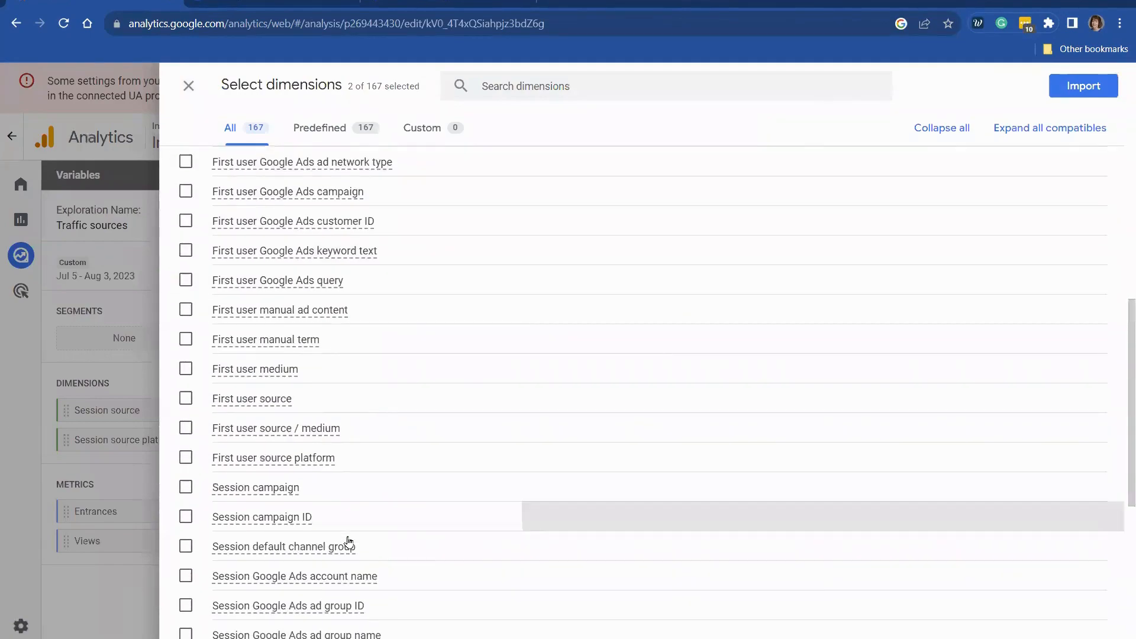
{"action": "scroll", "coordinate": [349, 542], "scroll_direction": "down", "scroll_amount": 7}
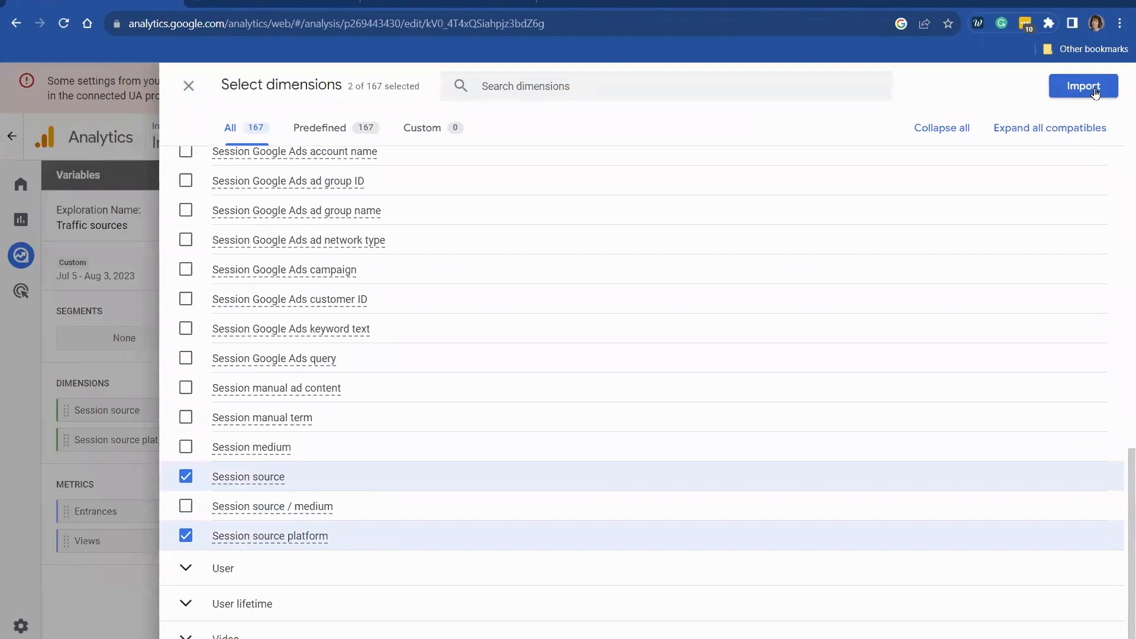
{"action": "left_click", "coordinate": [188, 86]}
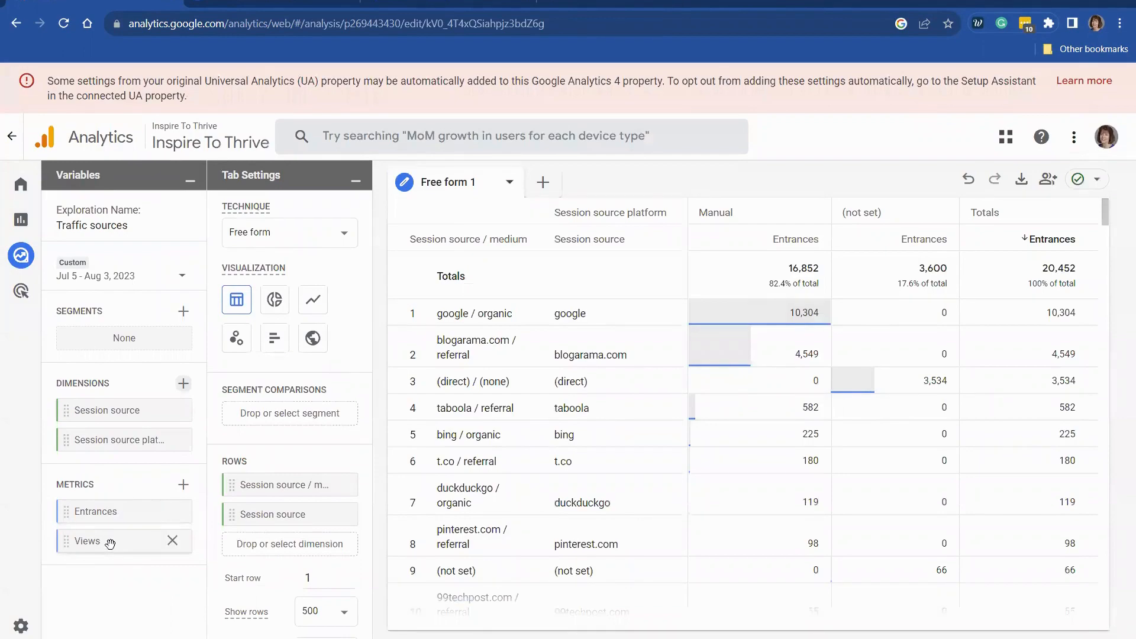
{"action": "mouse_move", "coordinate": [110, 544]}
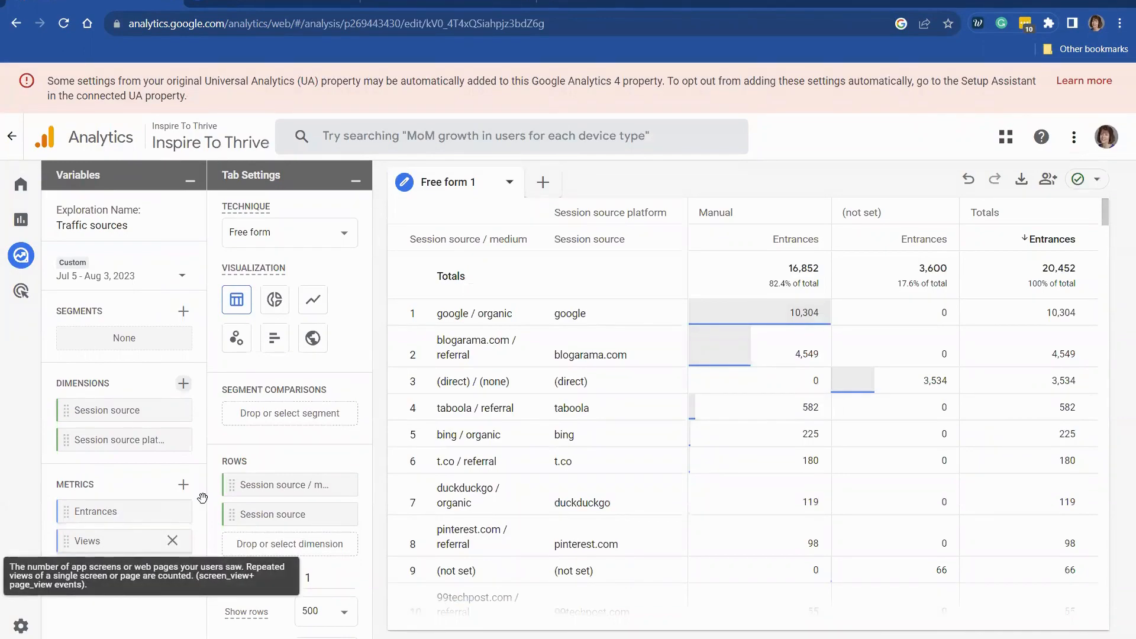
{"action": "scroll", "coordinate": [371, 443], "scroll_direction": "down", "scroll_amount": 3}
{"action": "scroll", "coordinate": [373, 415], "scroll_direction": "up", "scroll_amount": 3}
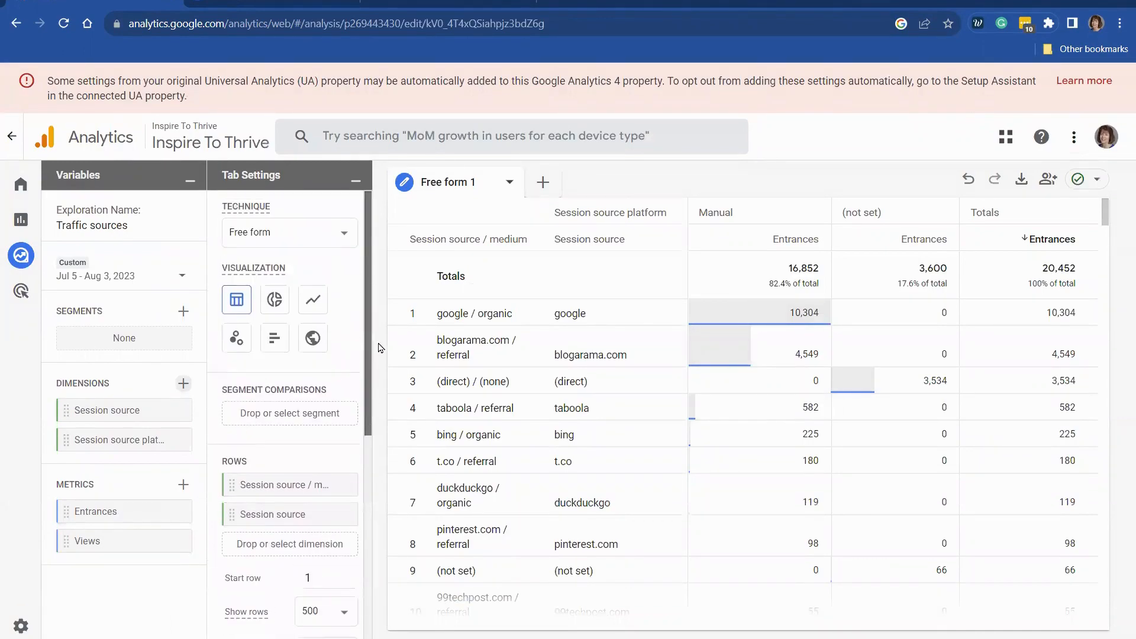
Preview the exploration as a donut chart, line chart, scatter plot, bar chart and geo map, and return to the table.
{"action": "left_click", "coordinate": [275, 300]}
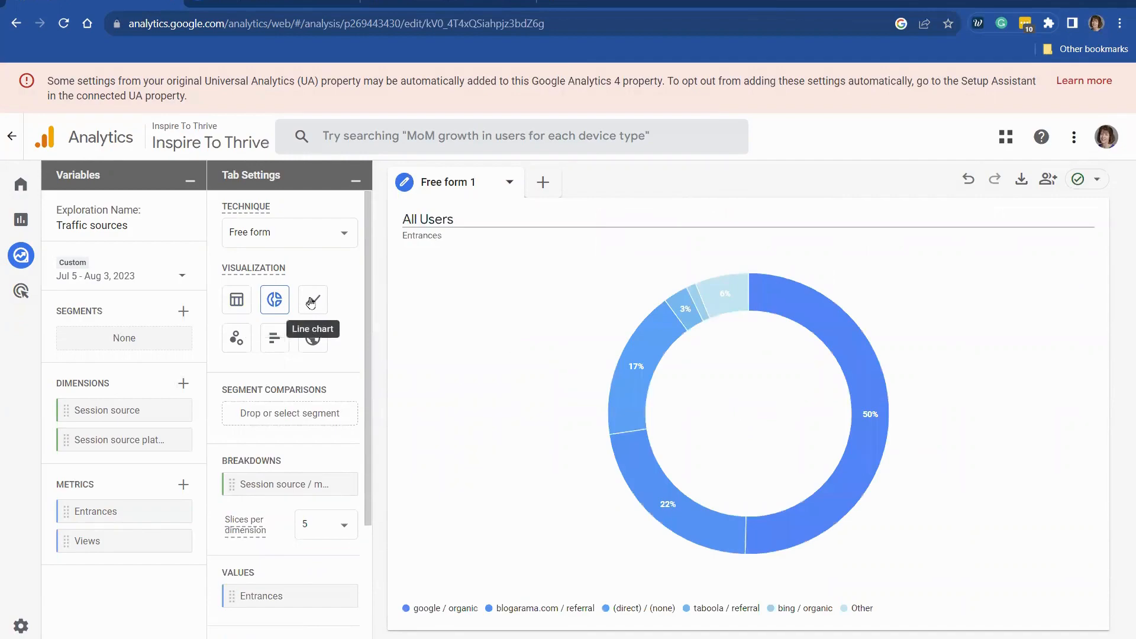
{"action": "left_click", "coordinate": [310, 302]}
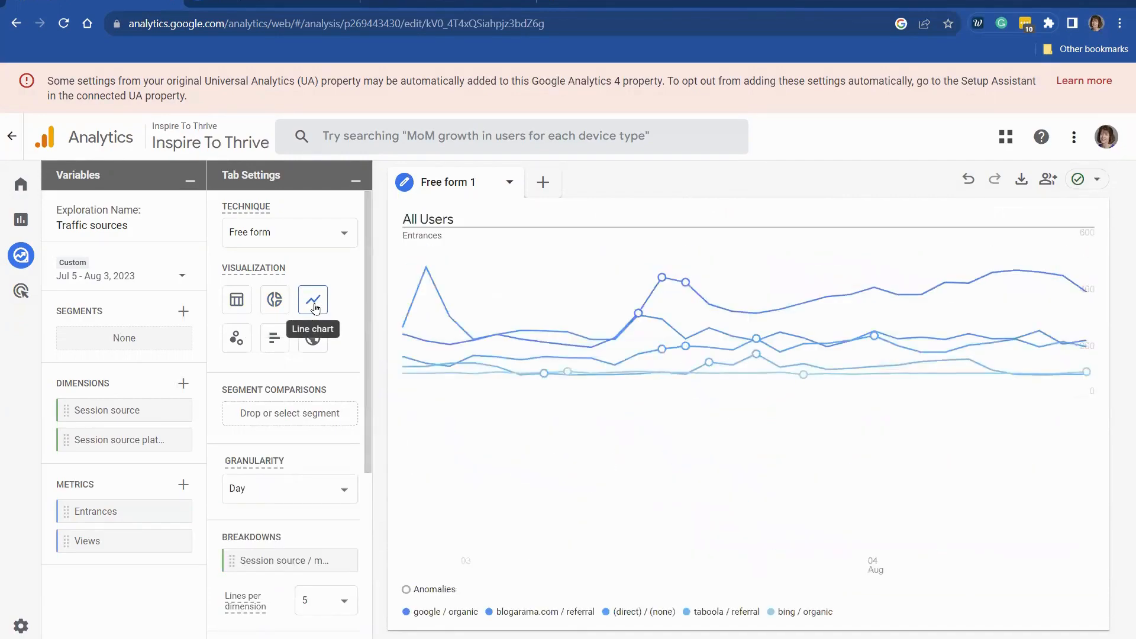
{"action": "left_click", "coordinate": [242, 341]}
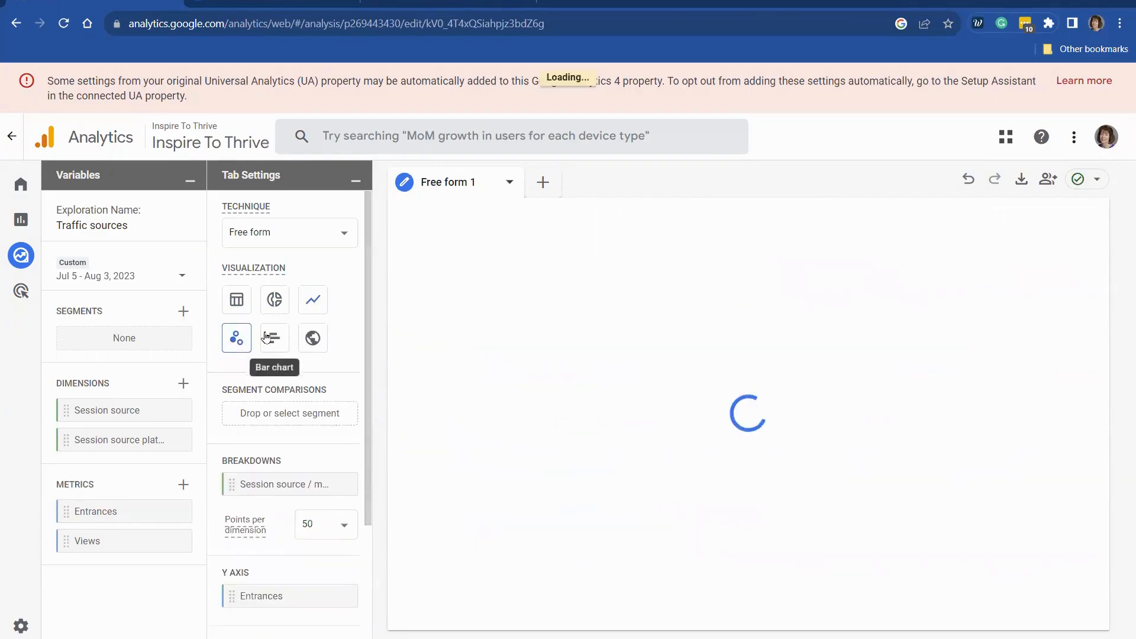
{"action": "left_click", "coordinate": [265, 337]}
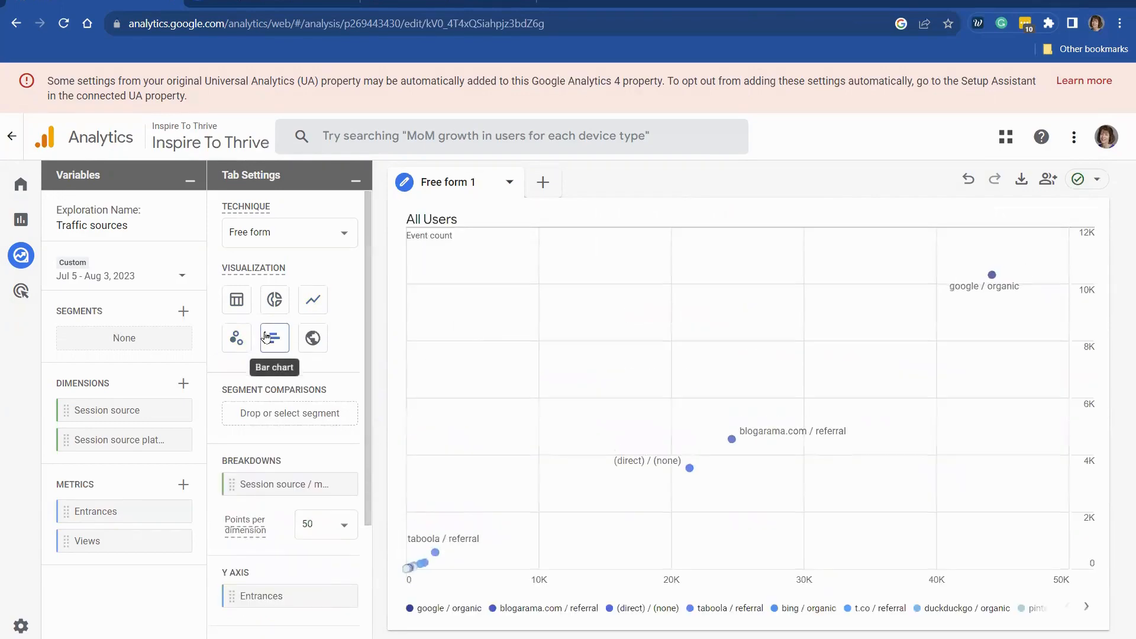
{"action": "left_click", "coordinate": [315, 343]}
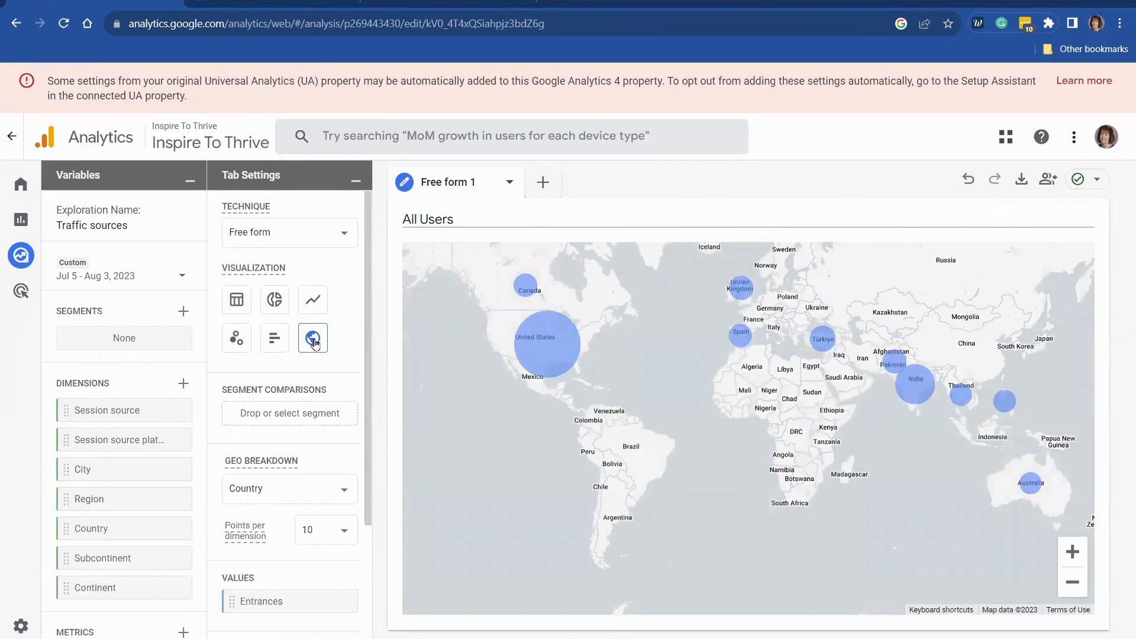
{"action": "left_click", "coordinate": [237, 300]}
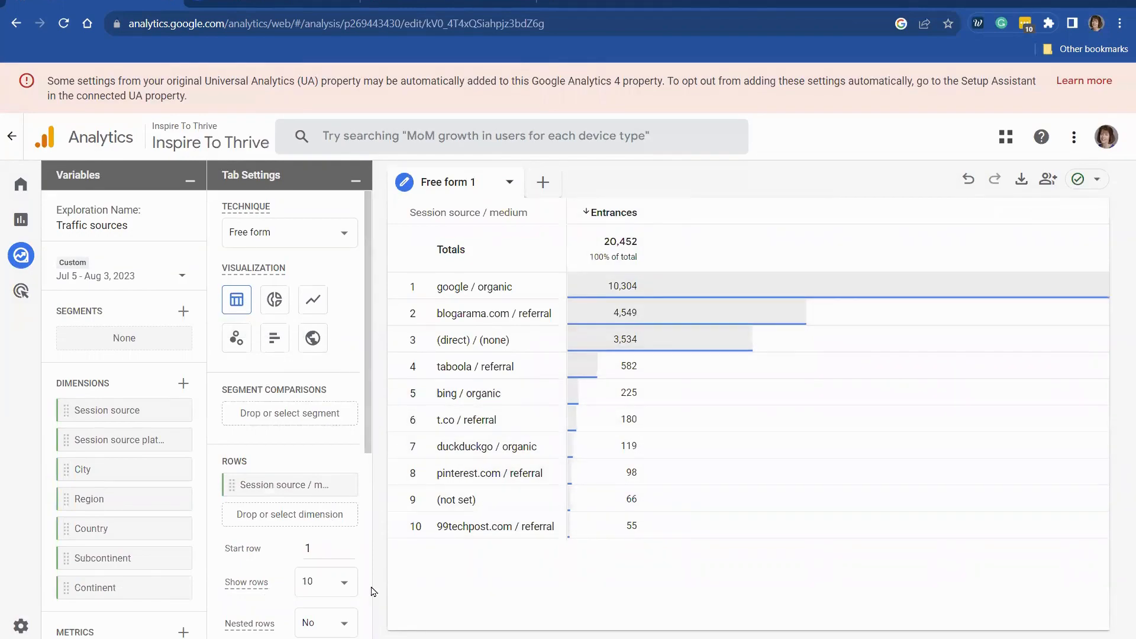
Set the table to show 100 rows and review the column, value and filter settings.
{"action": "left_click", "coordinate": [347, 585]}
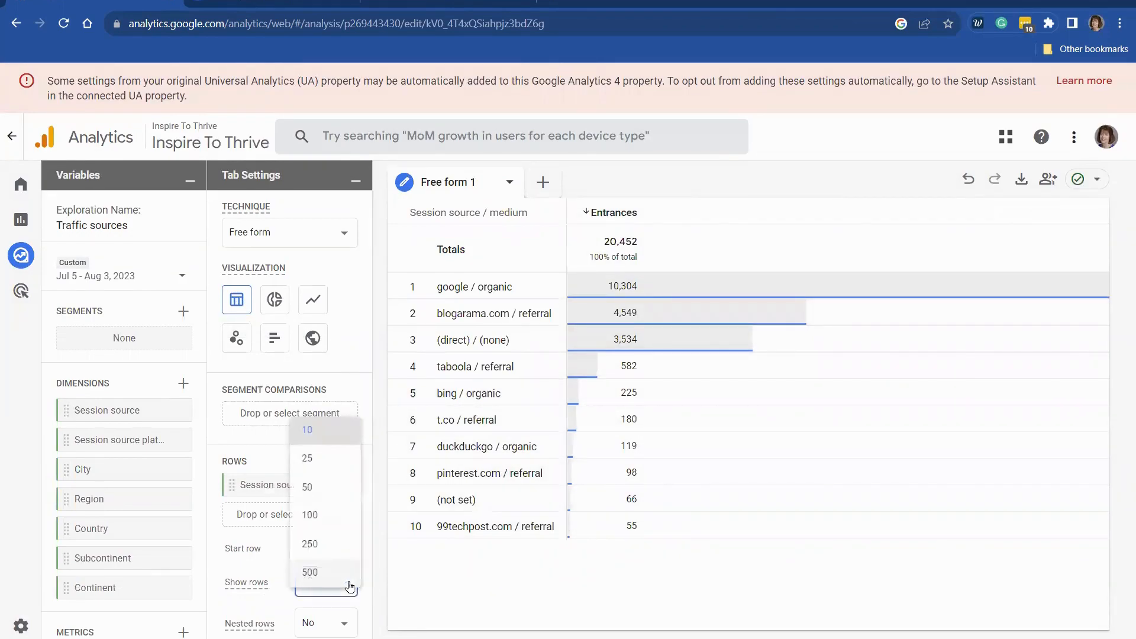
{"action": "left_click", "coordinate": [321, 518]}
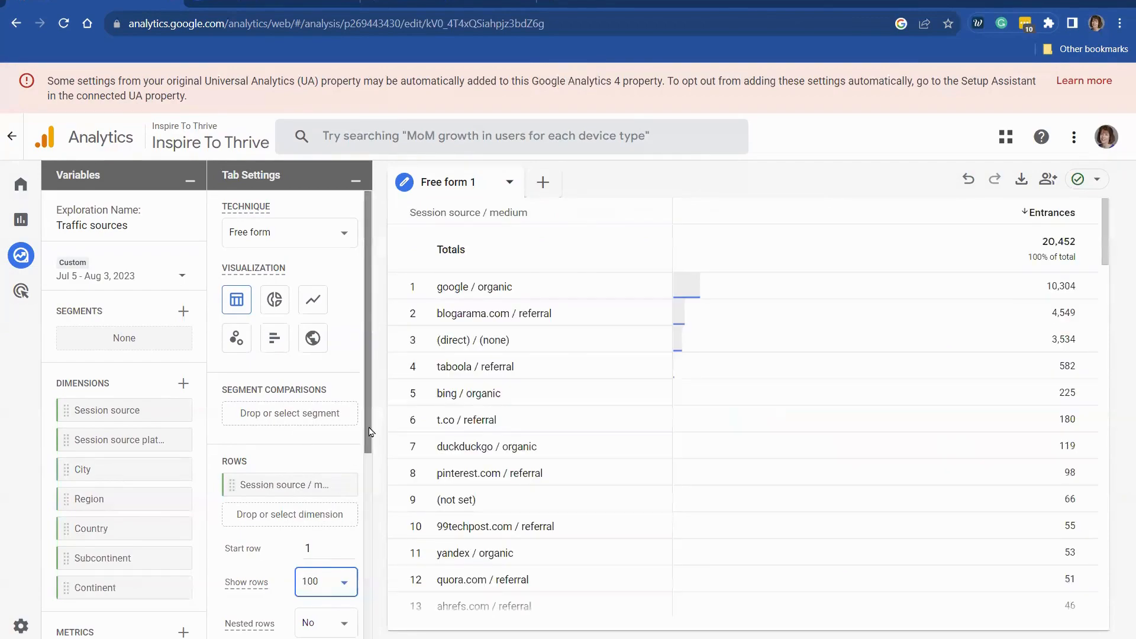
{"action": "left_click_drag", "start_coordinate": [369, 431], "coordinate": [380, 600]}
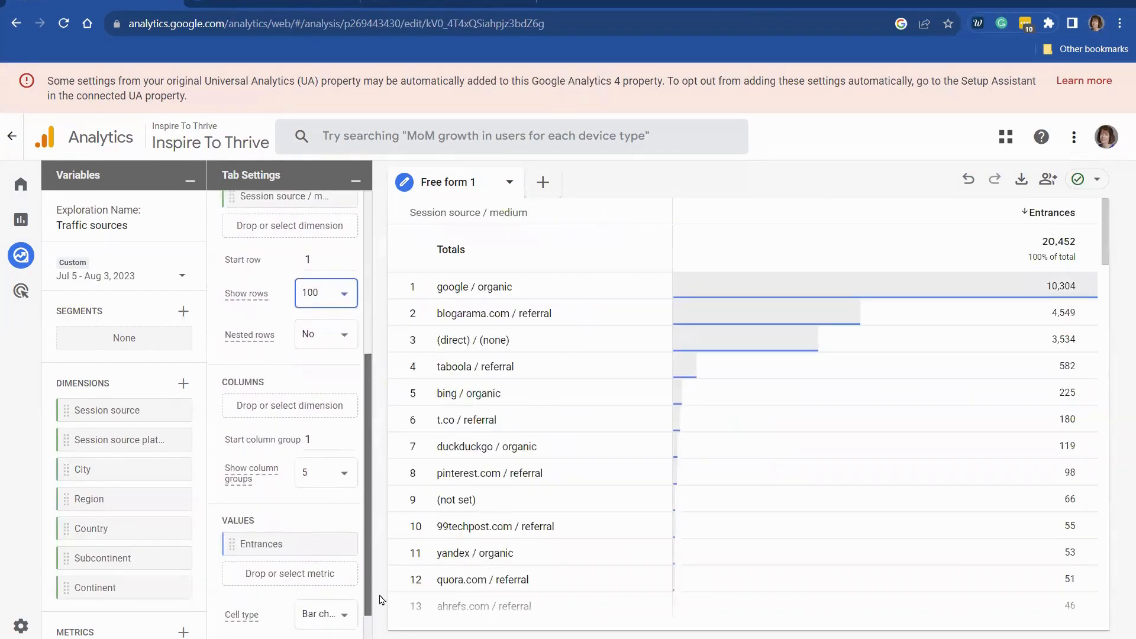
{"action": "left_click_drag", "start_coordinate": [308, 635], "coordinate": [299, 558]}
{"action": "left_click_drag", "start_coordinate": [368, 558], "coordinate": [368, 636]}
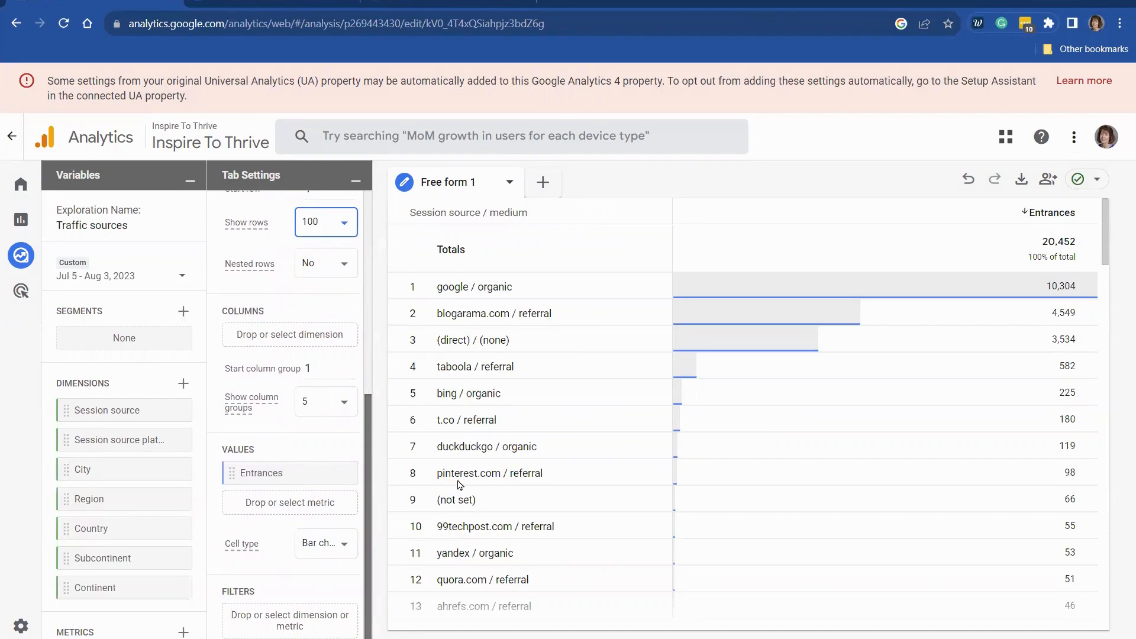
Examine all 100 session source / medium rows in the exploration table together with their entrances.
{"action": "scroll", "coordinate": [460, 486], "scroll_direction": "down", "scroll_amount": 20}
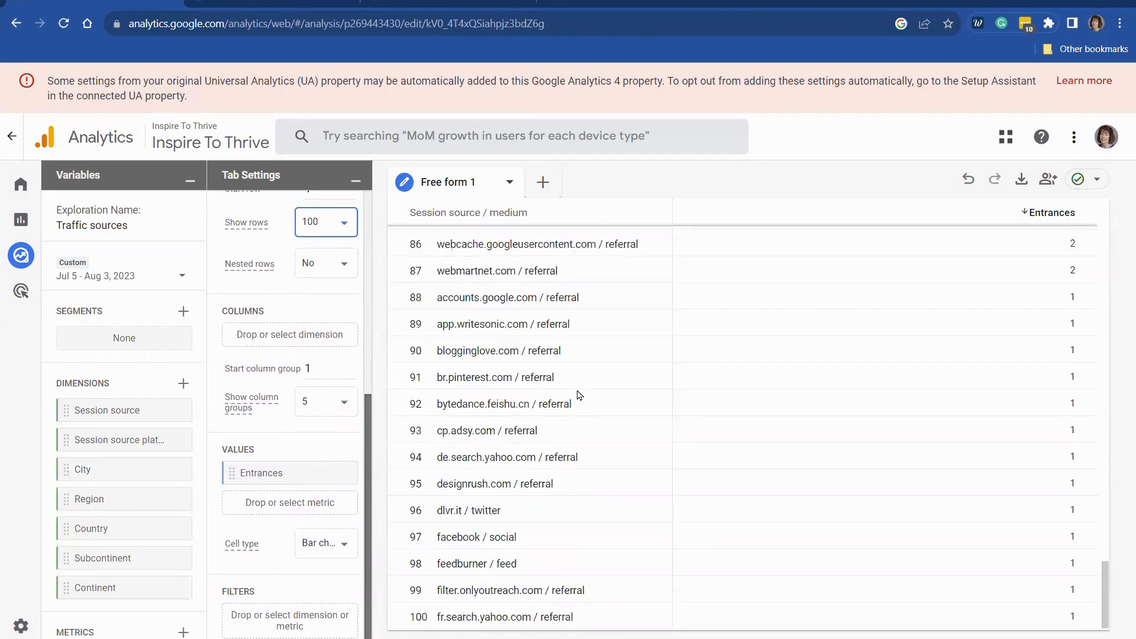
{"action": "scroll", "coordinate": [579, 395], "scroll_direction": "up", "scroll_amount": 8}
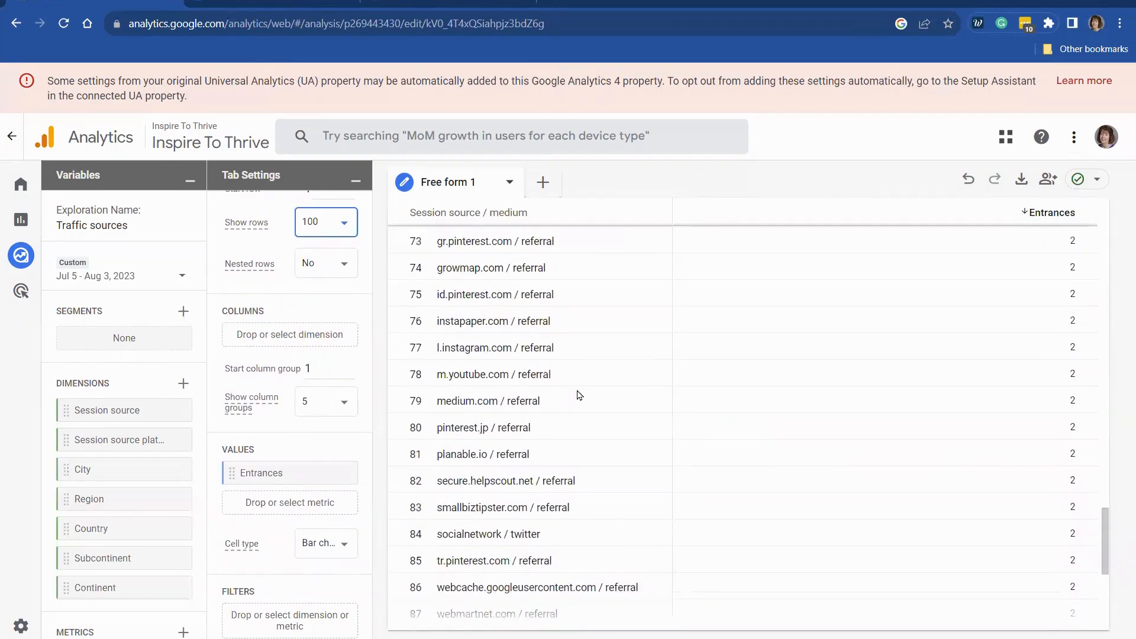
{"action": "scroll", "coordinate": [579, 396], "scroll_direction": "up", "scroll_amount": 3}
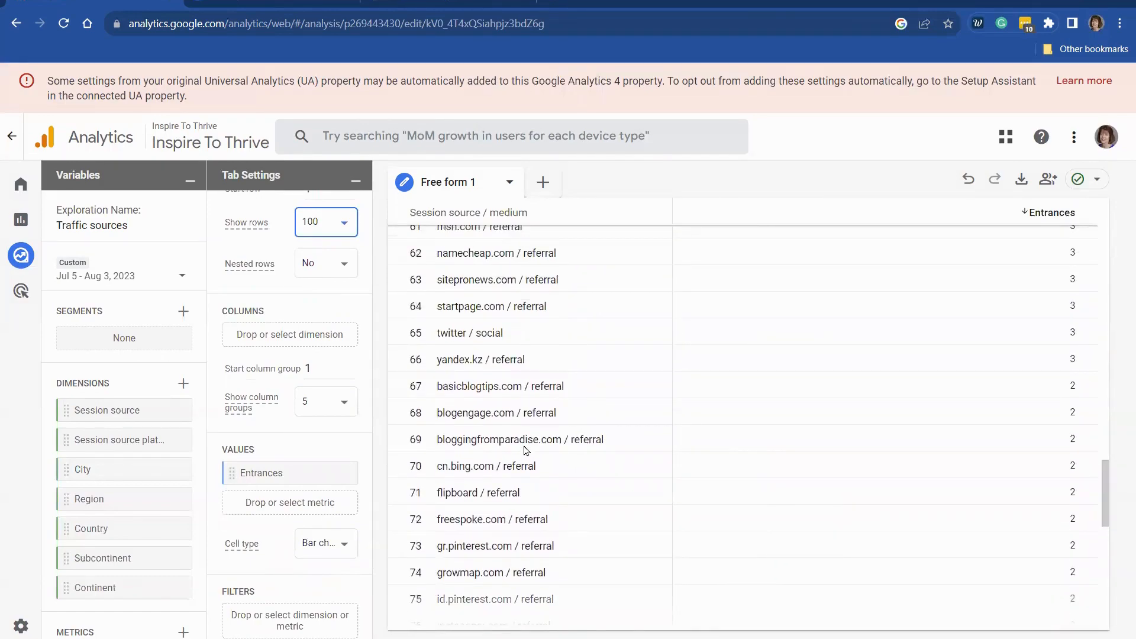
{"action": "scroll", "coordinate": [527, 450], "scroll_direction": "up", "scroll_amount": 3}
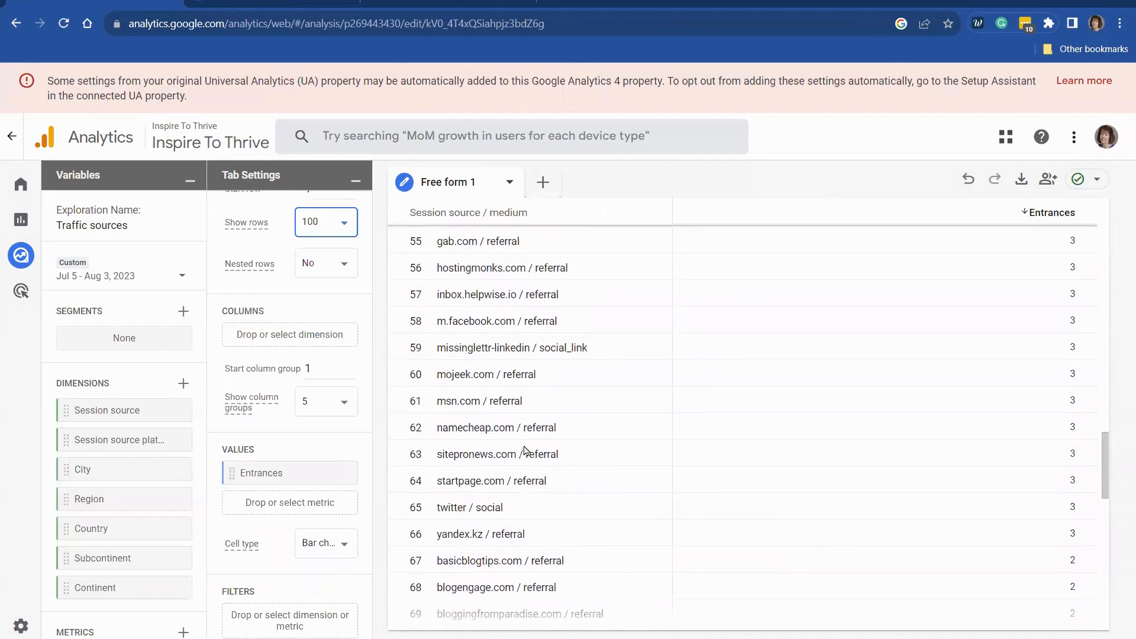
{"action": "scroll", "coordinate": [527, 451], "scroll_direction": "up", "scroll_amount": 3}
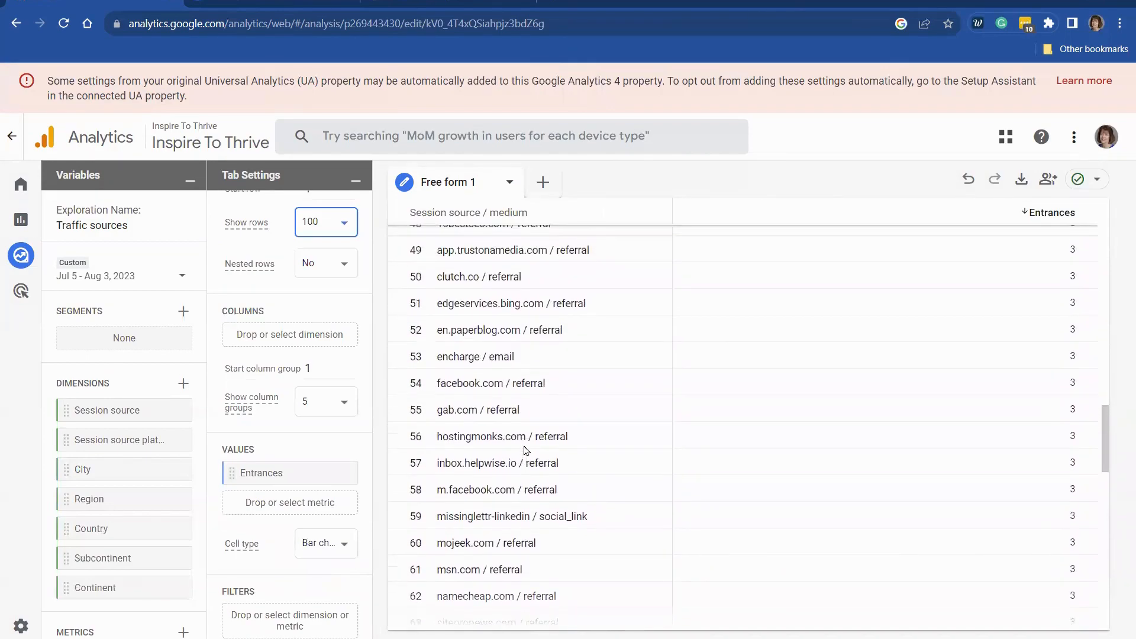
{"action": "scroll", "coordinate": [527, 450], "scroll_direction": "up", "scroll_amount": 1}
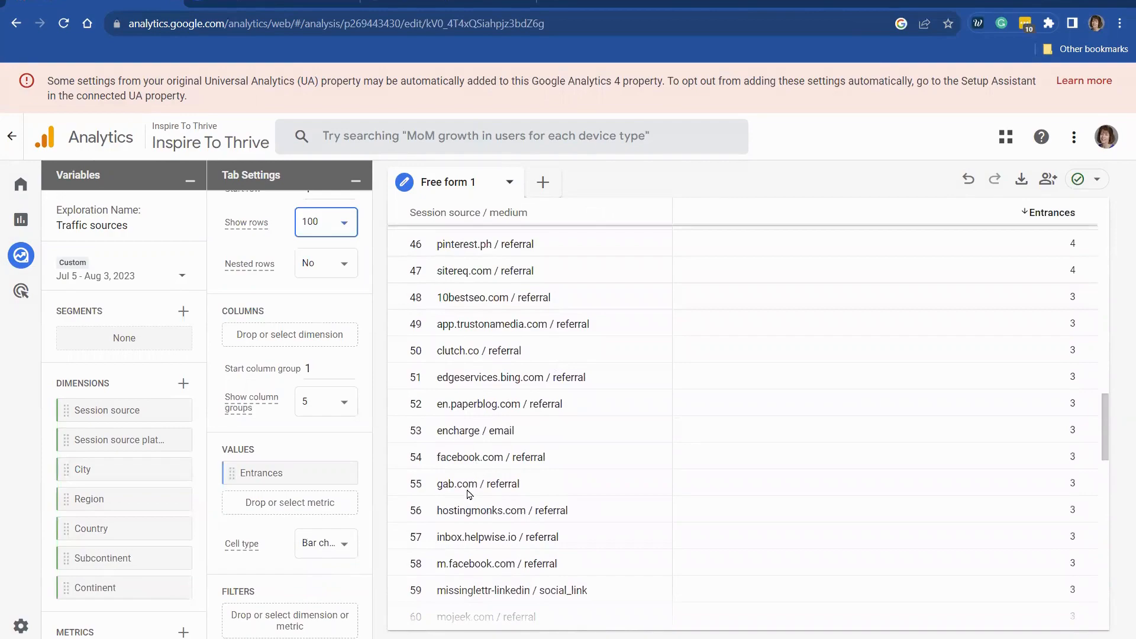
{"action": "scroll", "coordinate": [489, 441], "scroll_direction": "up", "scroll_amount": 3}
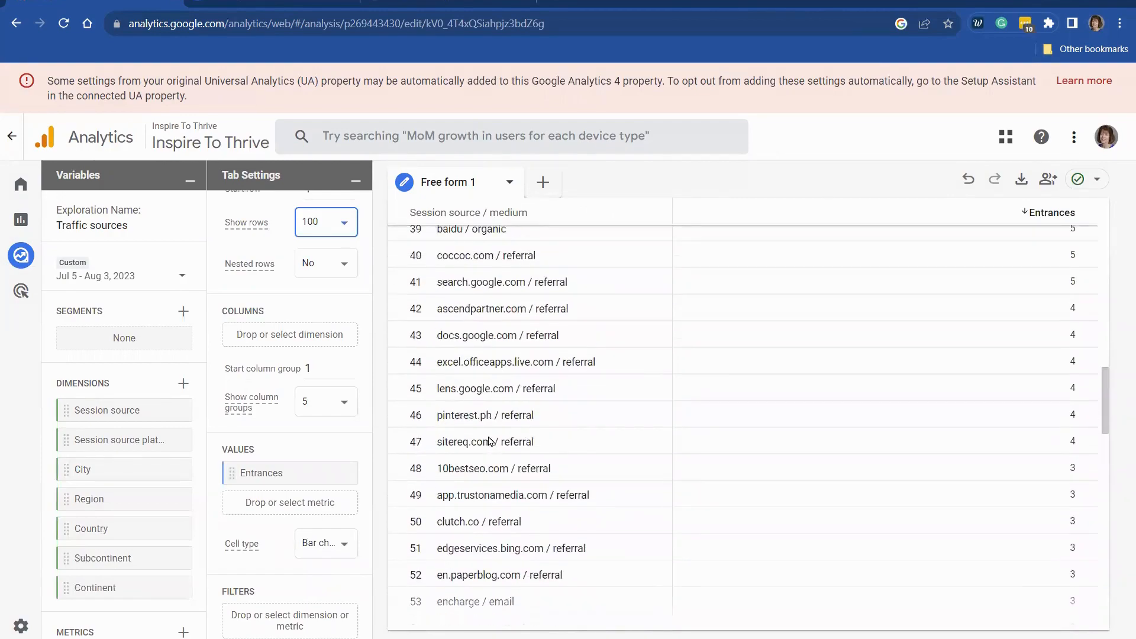
{"action": "scroll", "coordinate": [489, 441], "scroll_direction": "up", "scroll_amount": 3}
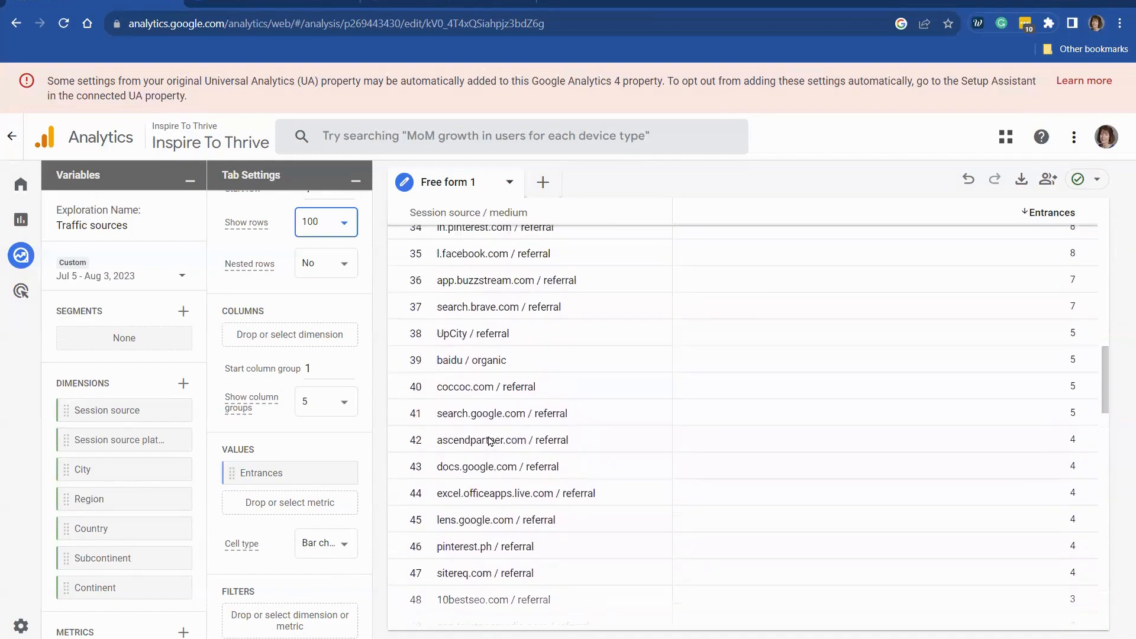
{"action": "scroll", "coordinate": [489, 441], "scroll_direction": "up", "scroll_amount": 2}
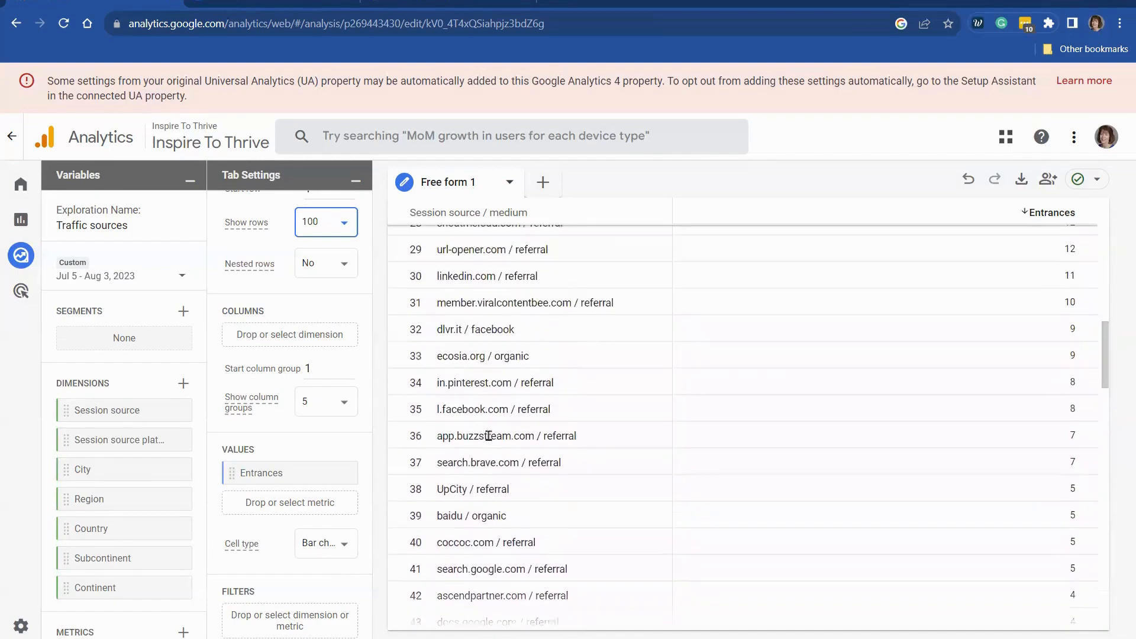
{"action": "scroll", "coordinate": [489, 437], "scroll_direction": "up", "scroll_amount": 3}
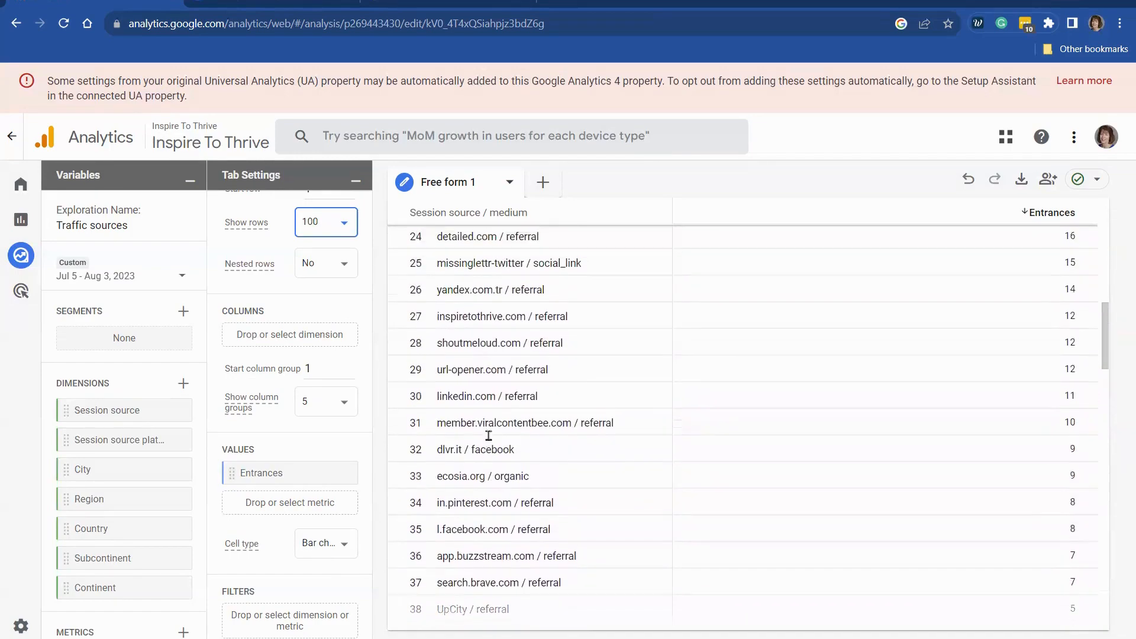
{"action": "scroll", "coordinate": [489, 436], "scroll_direction": "up", "scroll_amount": 1}
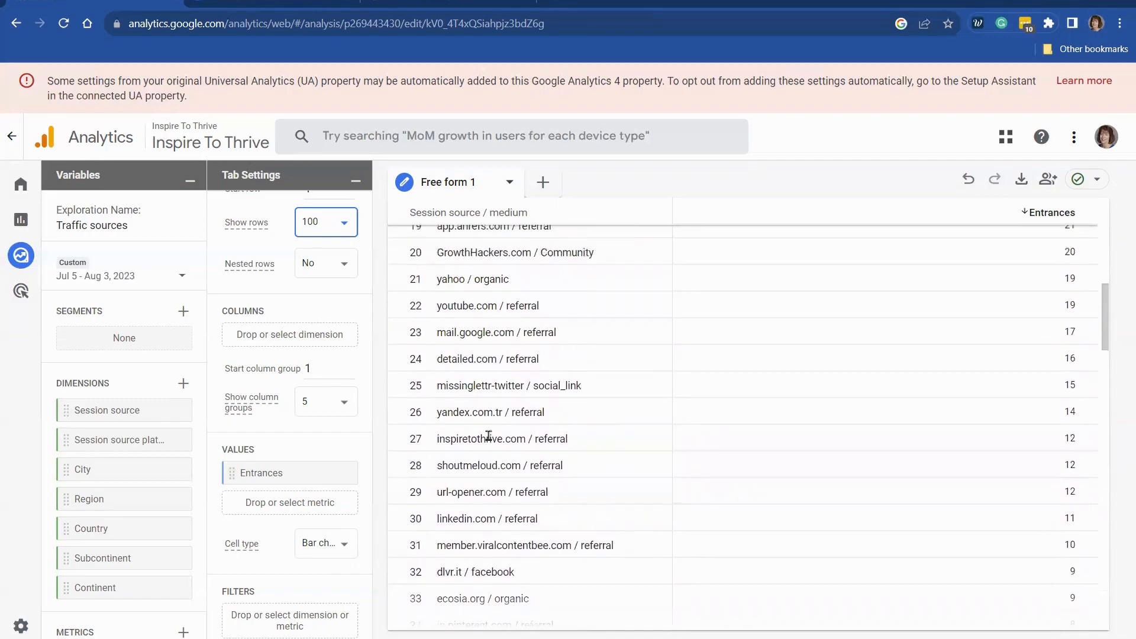
{"action": "scroll", "coordinate": [489, 436], "scroll_direction": "up", "scroll_amount": 3}
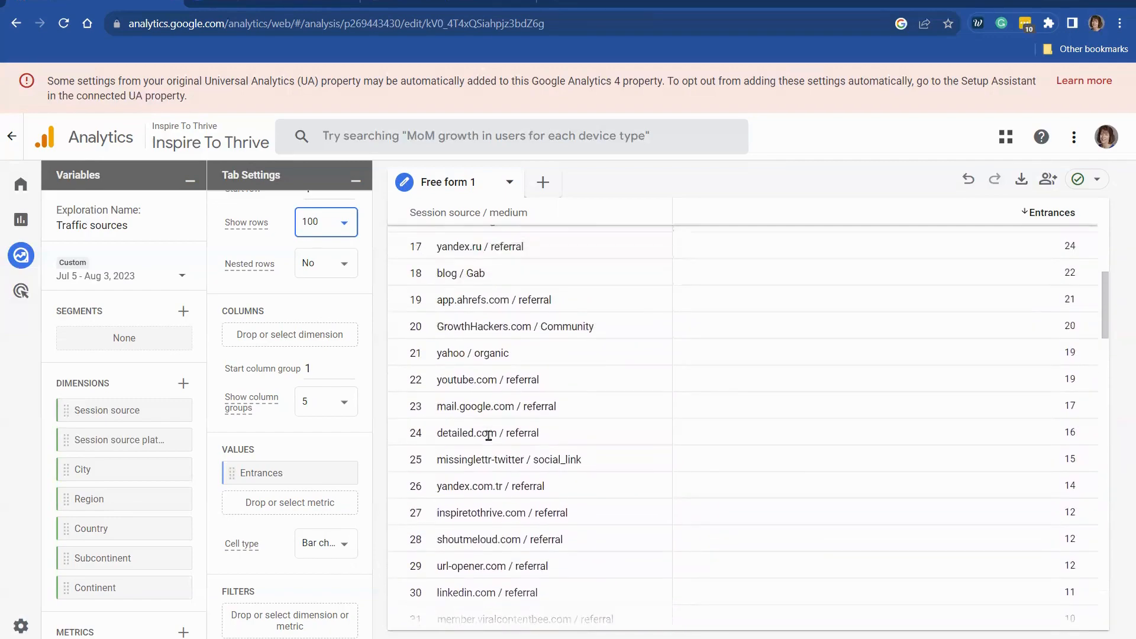
{"action": "scroll", "coordinate": [489, 436], "scroll_direction": "up", "scroll_amount": 2}
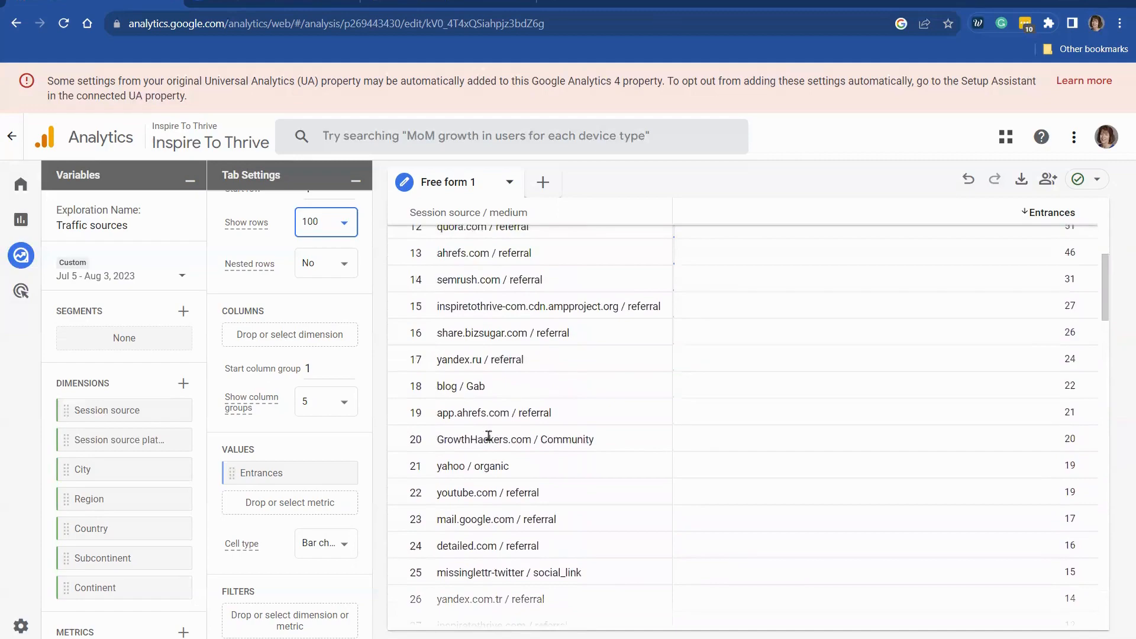
{"action": "scroll", "coordinate": [489, 436], "scroll_direction": "up", "scroll_amount": 3}
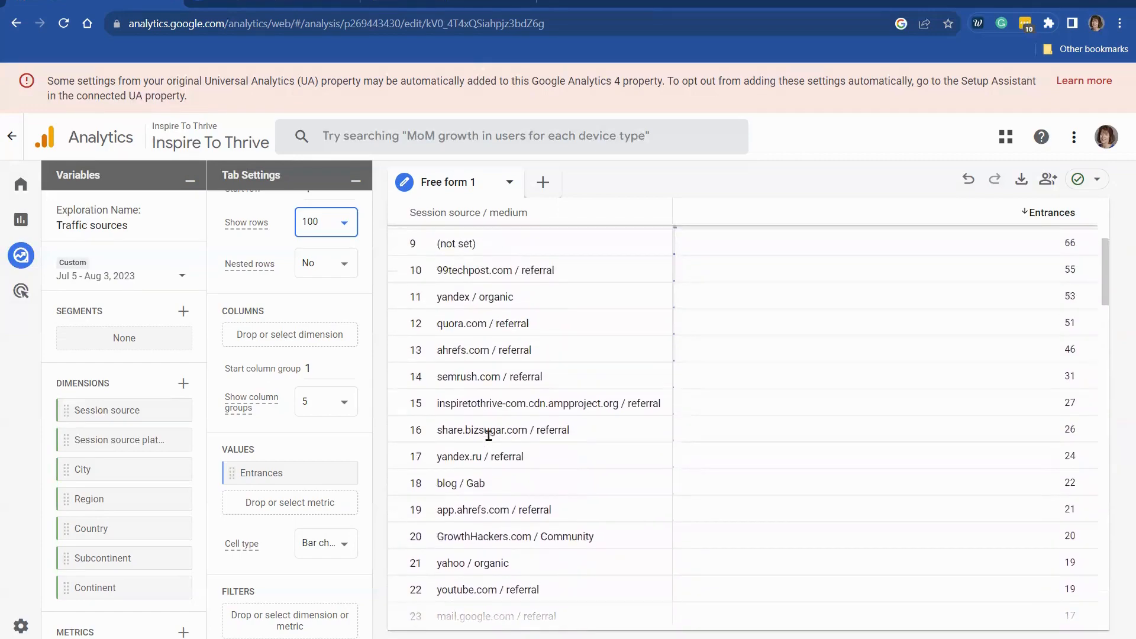
{"action": "scroll", "coordinate": [489, 436], "scroll_direction": "up", "scroll_amount": 2}
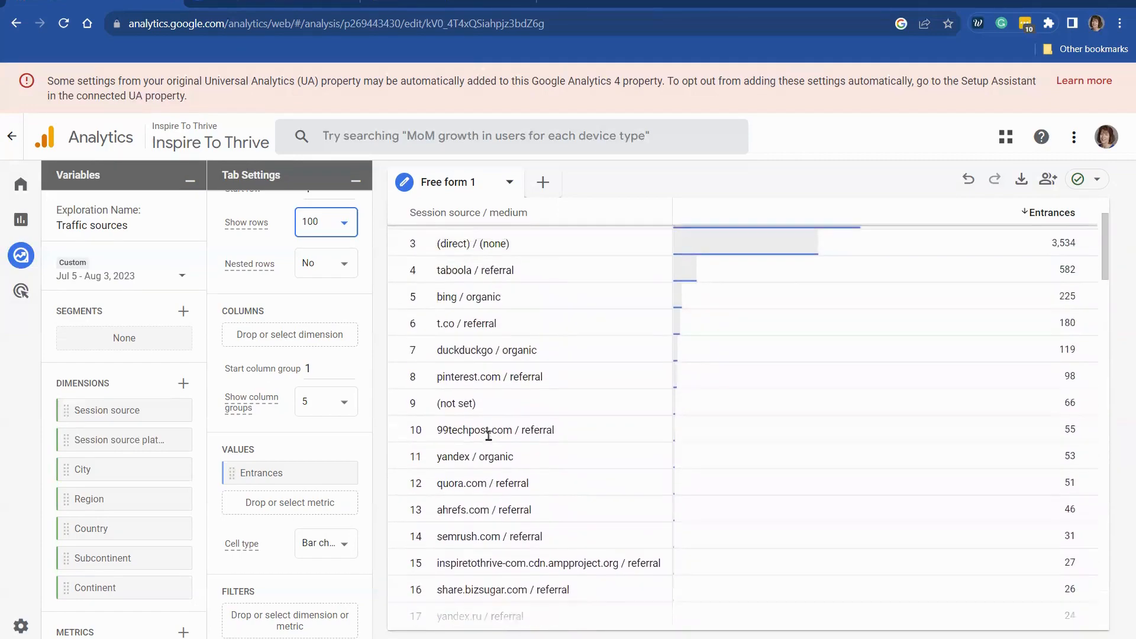
{"action": "scroll", "coordinate": [489, 437], "scroll_direction": "down", "scroll_amount": 10}
{"action": "scroll", "coordinate": [489, 439], "scroll_direction": "down", "scroll_amount": 3}
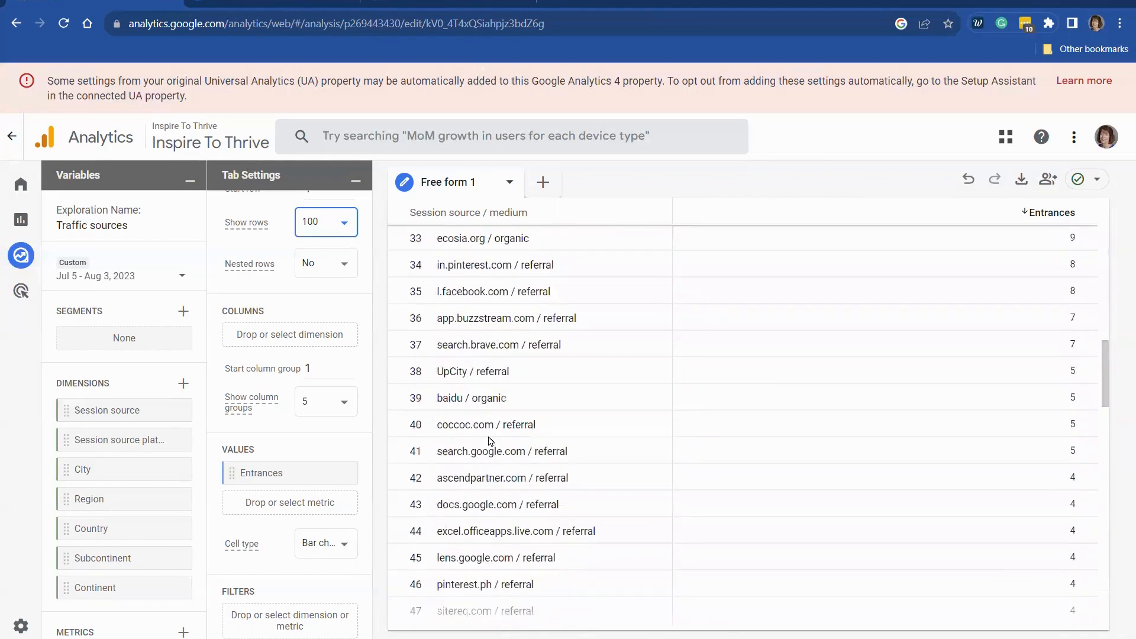
{"action": "scroll", "coordinate": [489, 441], "scroll_direction": "down", "scroll_amount": 5}
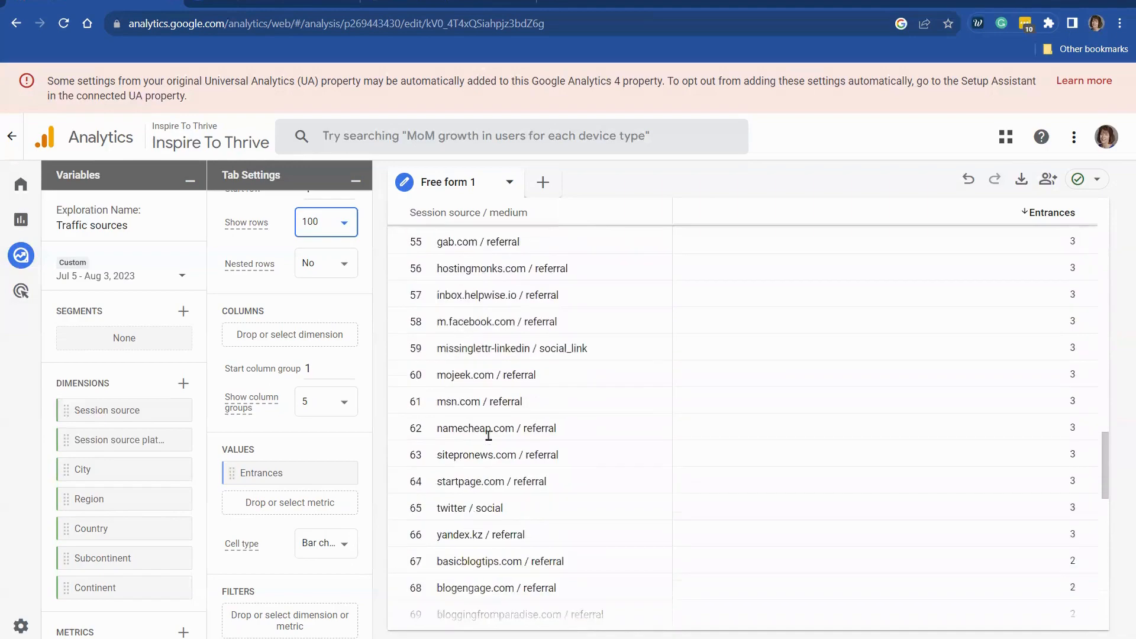
{"action": "scroll", "coordinate": [489, 436], "scroll_direction": "down", "scroll_amount": 4}
{"action": "scroll", "coordinate": [489, 436], "scroll_direction": "down", "scroll_amount": 6}
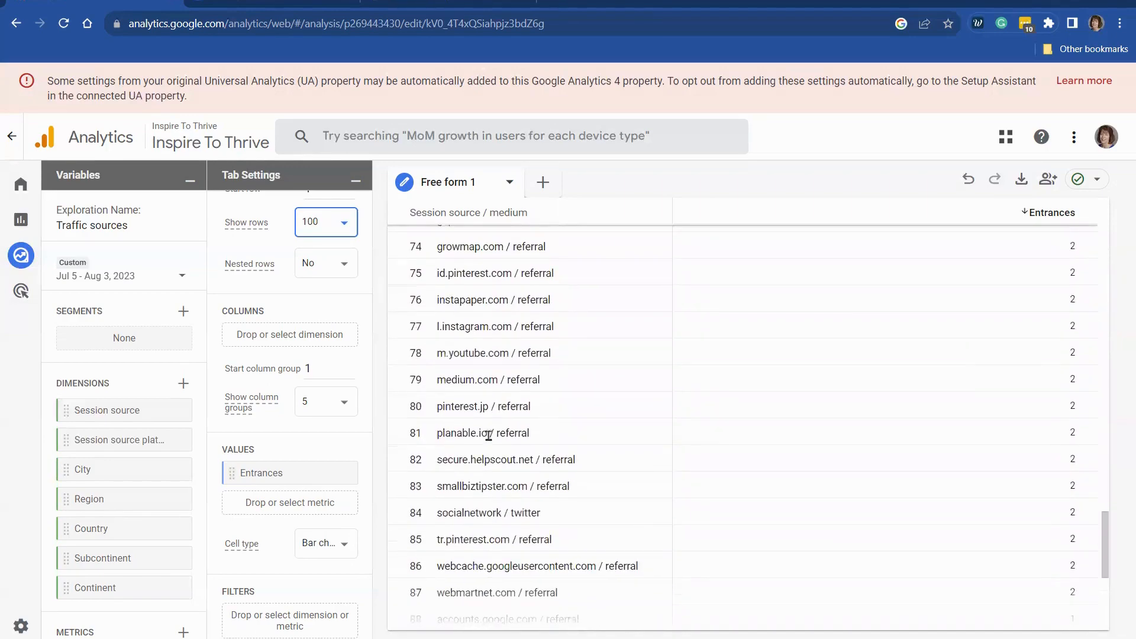
{"action": "scroll", "coordinate": [489, 436], "scroll_direction": "down", "scroll_amount": 2}
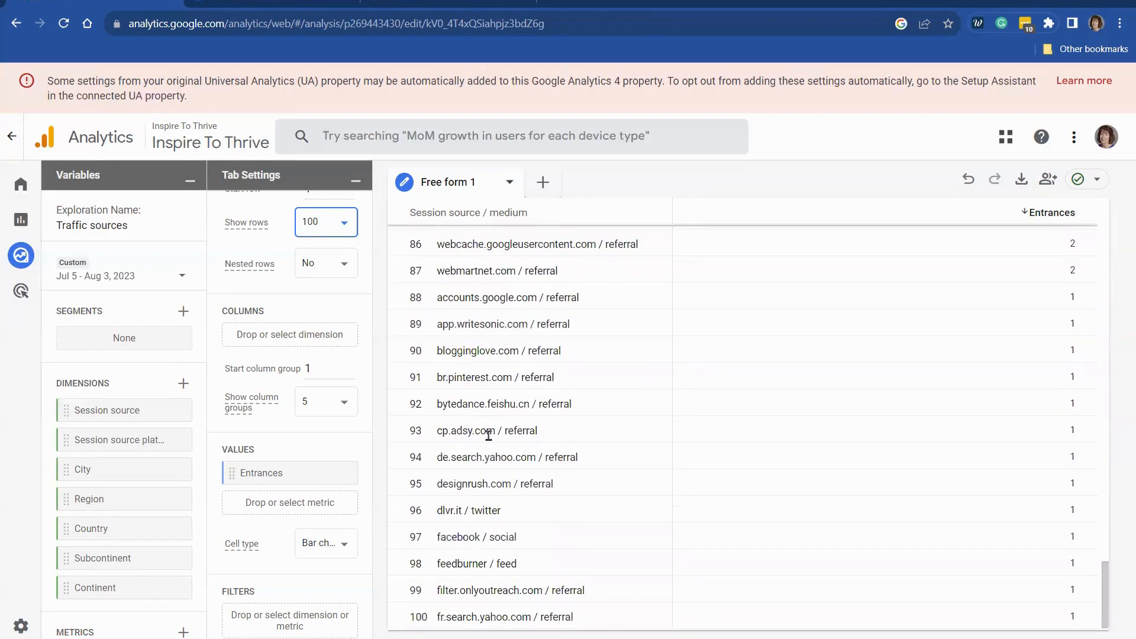
{"action": "scroll", "coordinate": [488, 437], "scroll_direction": "up", "scroll_amount": 13}
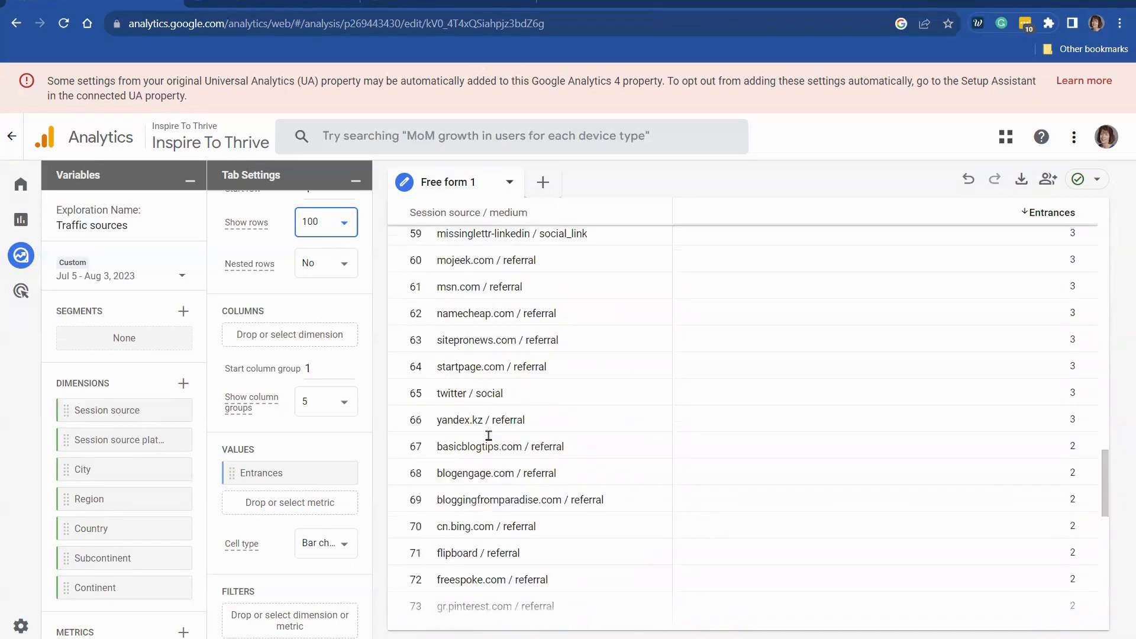
{"action": "scroll", "coordinate": [489, 436], "scroll_direction": "up", "scroll_amount": 7}
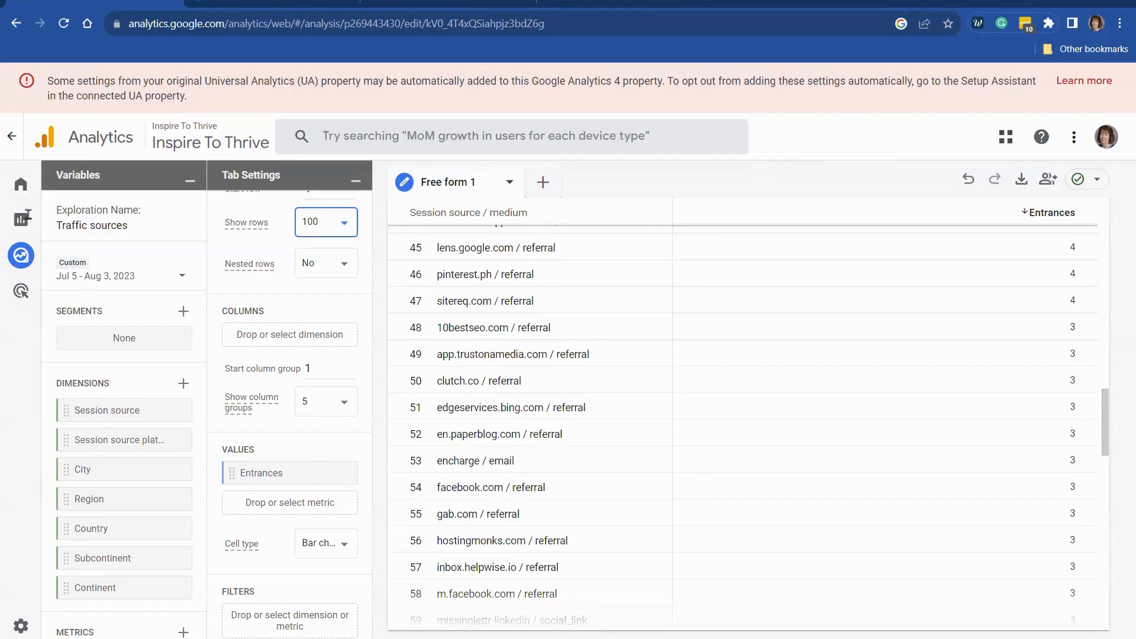
View the Traffic acquisition report from the recently accessed items on Home, and return to the Explorations overview.
{"action": "left_click", "coordinate": [37, 184]}
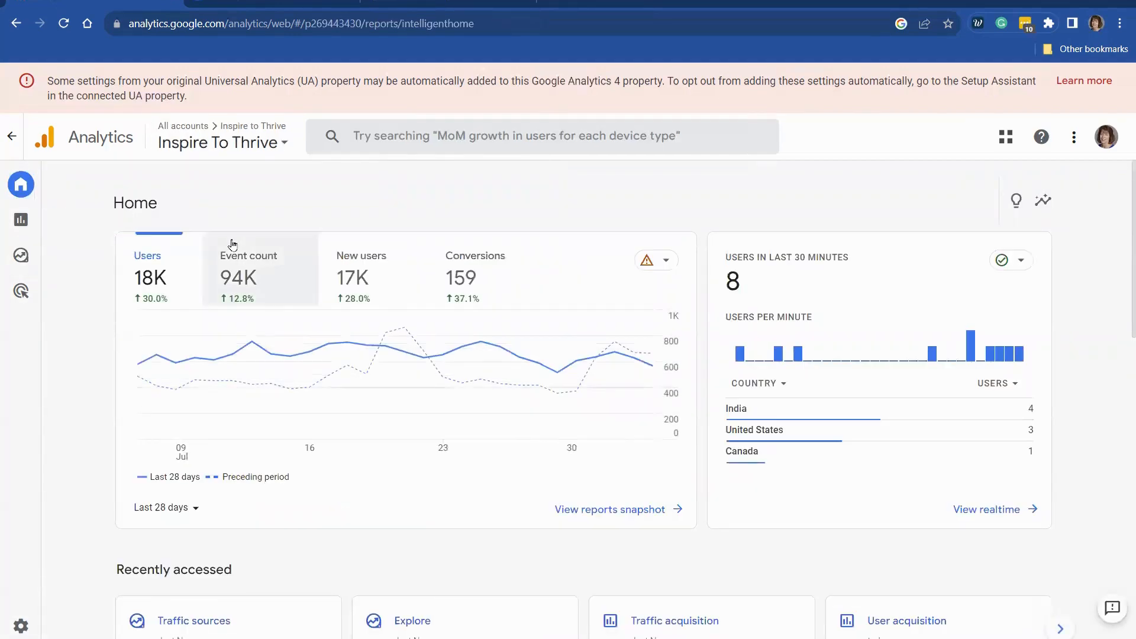
{"action": "scroll", "coordinate": [233, 245], "scroll_direction": "down", "scroll_amount": 5}
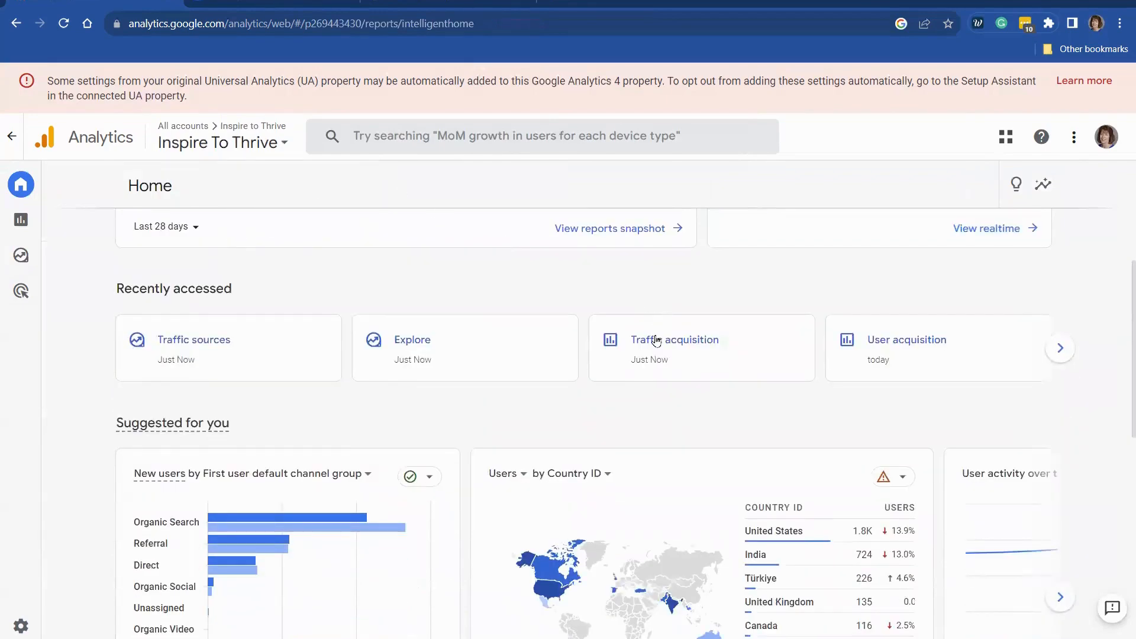
{"action": "left_click", "coordinate": [656, 341]}
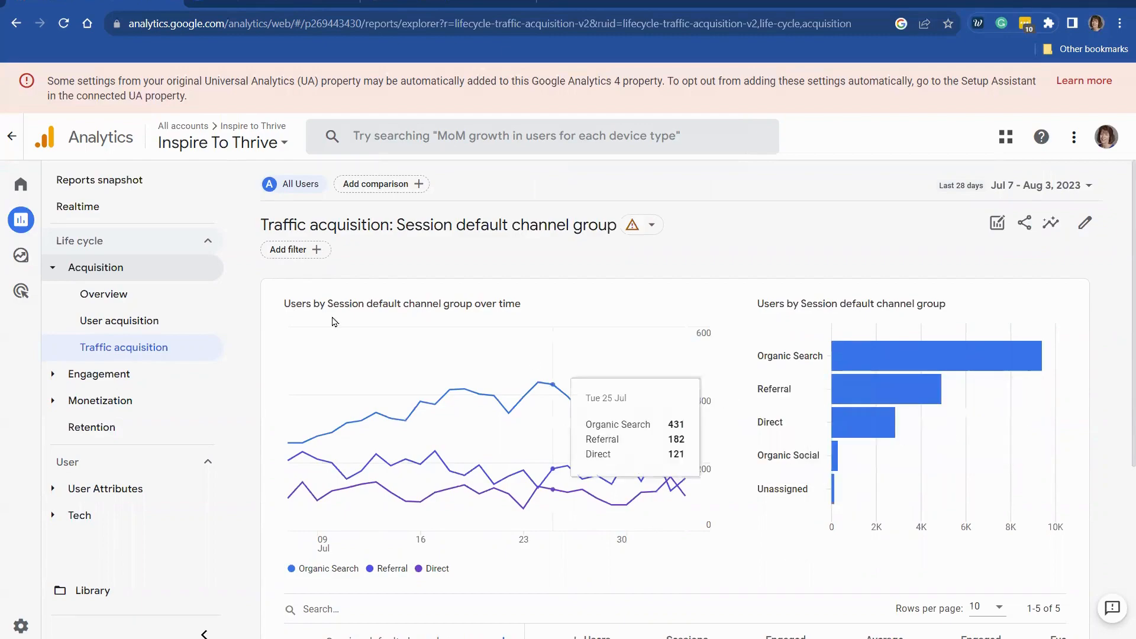
{"action": "left_click", "coordinate": [39, 263]}
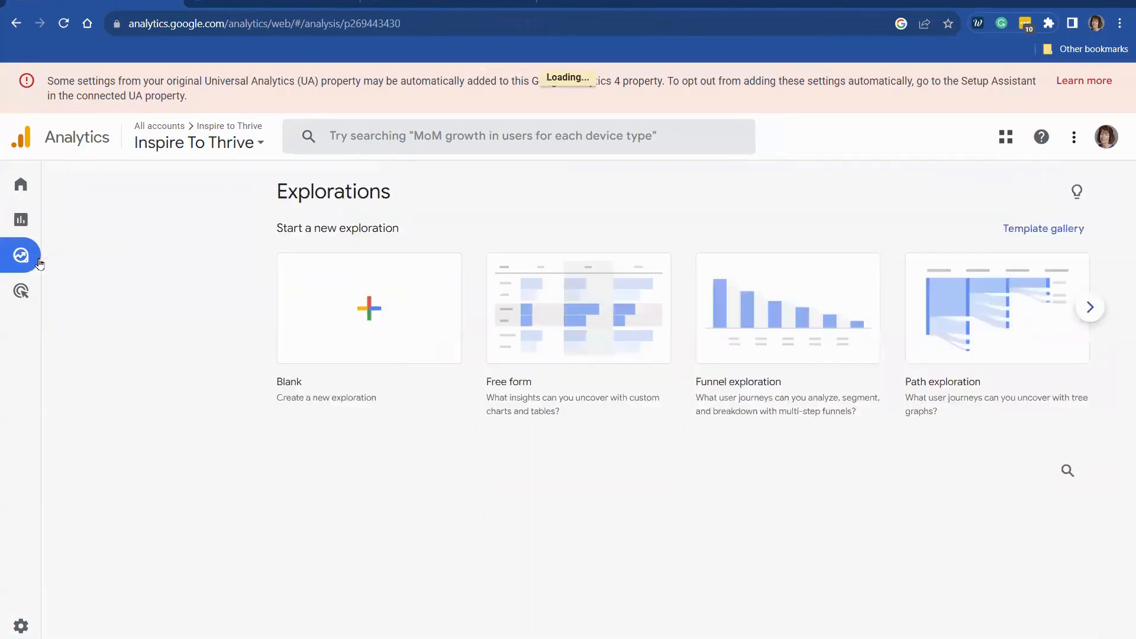